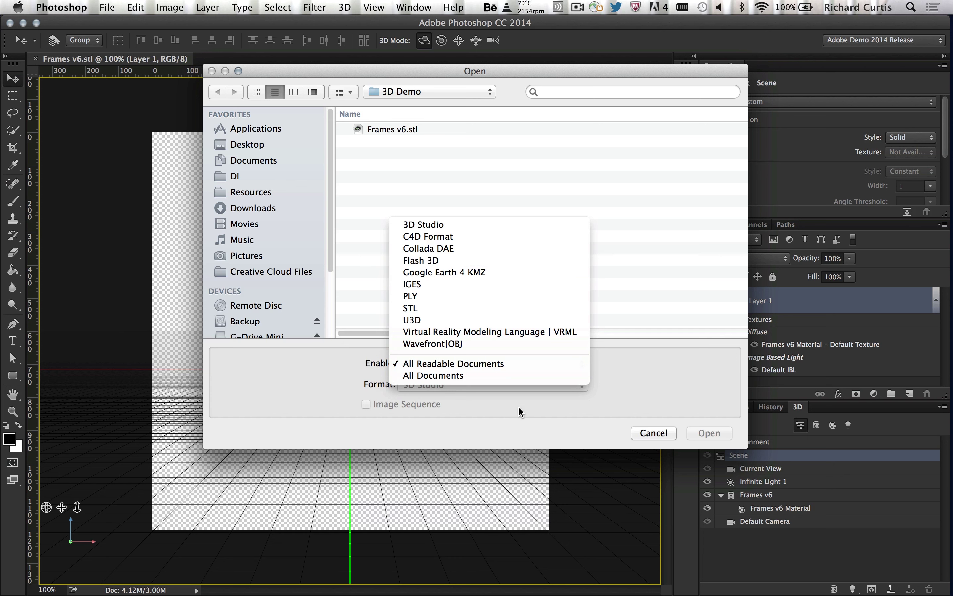
Dismiss the list of readable file formats and cancel the Open dialog without loading a file
{"action": "left_click", "coordinate": [575, 428]}
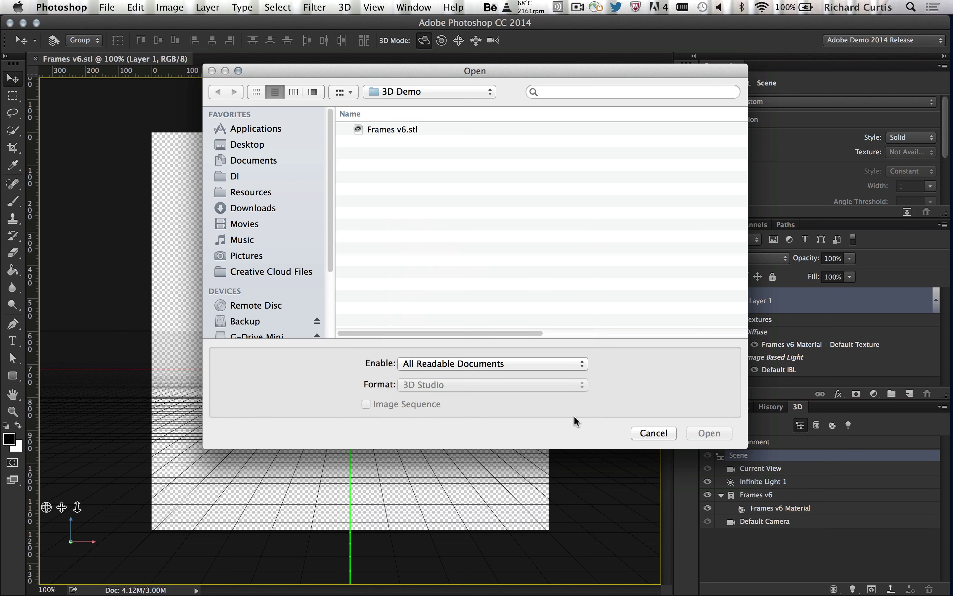
{"action": "left_click", "coordinate": [654, 433]}
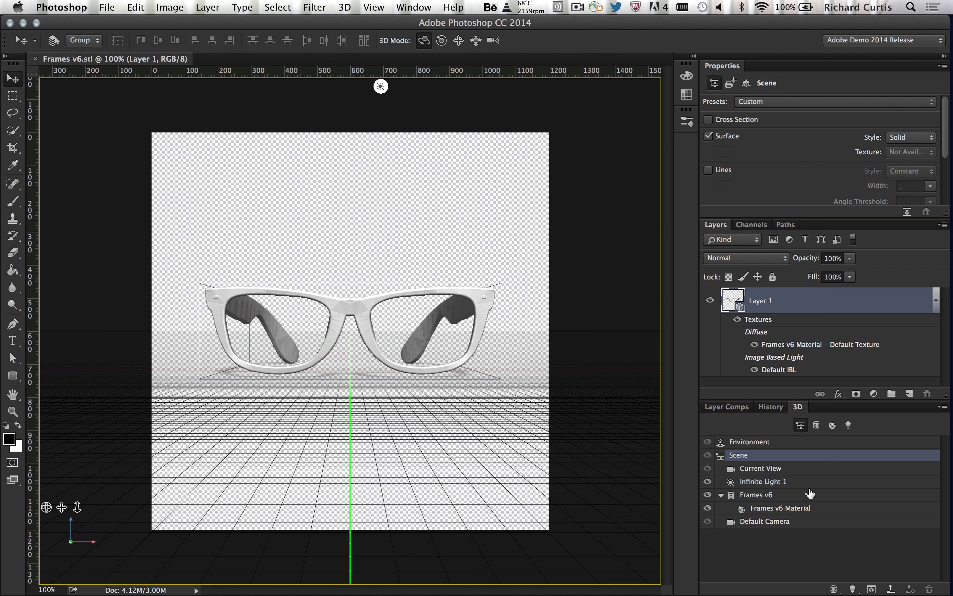
Orbit the Current View camera to see the glasses frames from above at an angle
{"action": "left_click", "coordinate": [743, 468]}
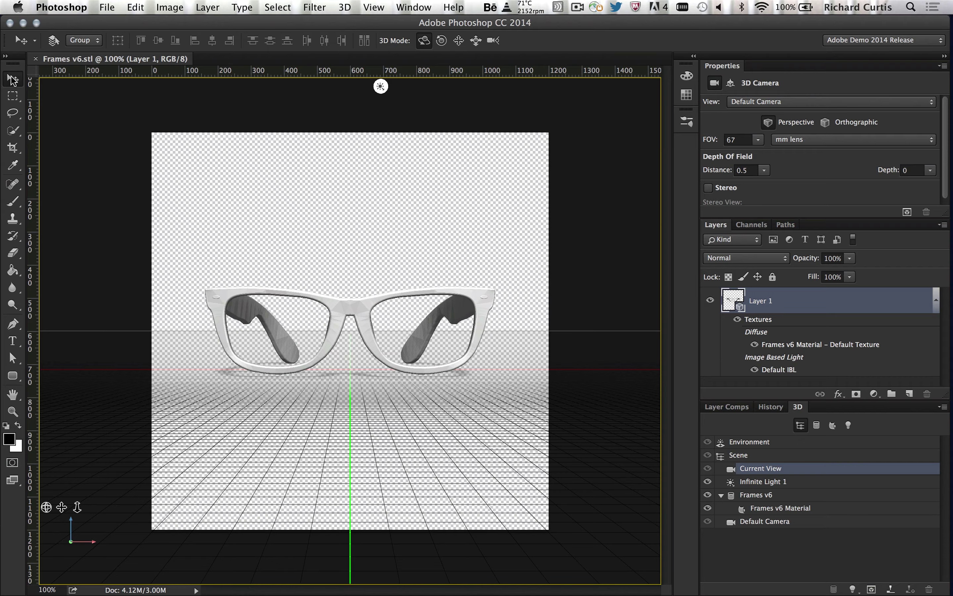
{"action": "mouse_move", "coordinate": [81, 126]}
{"action": "left_mouse_down"}
{"action": "mouse_move", "coordinate": [105, 149]}
{"action": "mouse_move", "coordinate": [75, 145]}
{"action": "mouse_move", "coordinate": [76, 131]}
{"action": "left_mouse_up"}
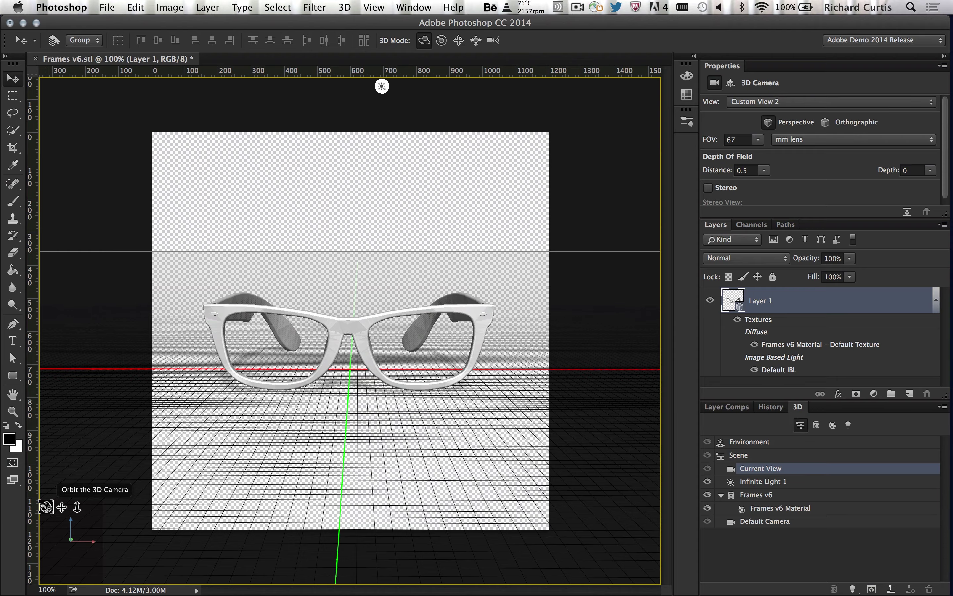
{"action": "left_click_drag", "start_coordinate": [46, 507], "coordinate": [78, 509]}
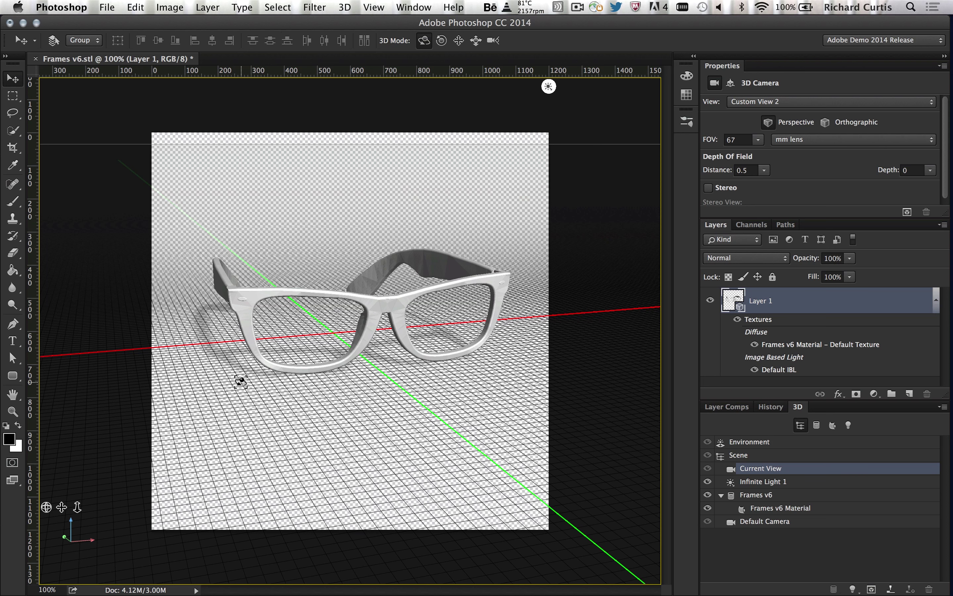
Select Infinite Light 1 and swing its direction lower so it lights the glasses from the side
{"action": "left_click", "coordinate": [551, 88]}
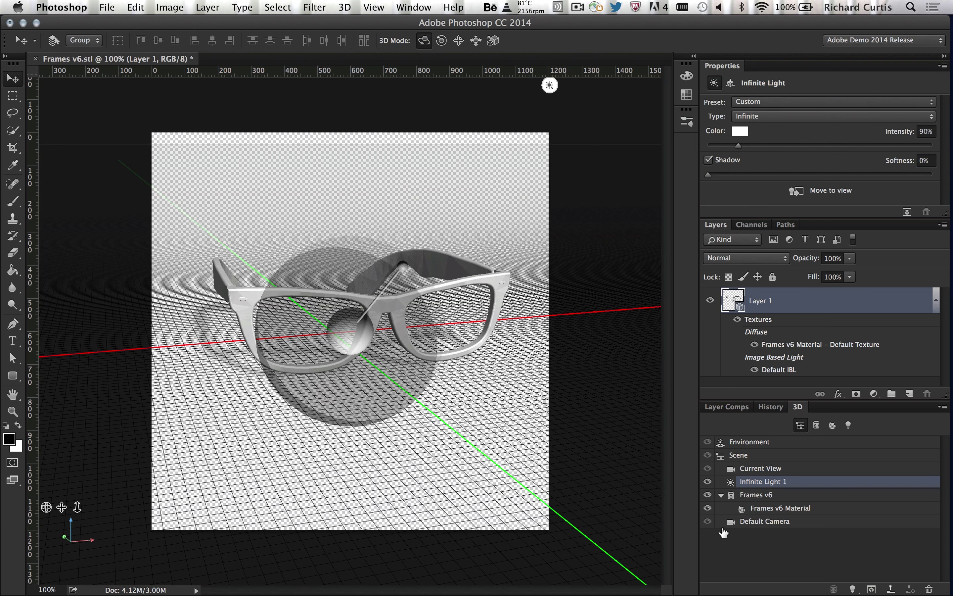
{"action": "double_click", "coordinate": [753, 478]}
{"action": "left_click", "coordinate": [783, 483]}
{"action": "key", "text": "BackSpace"}
{"action": "key", "text": "BackSpace"}
{"action": "key", "text": "Escape"}
{"action": "left_click_drag", "start_coordinate": [400, 268], "coordinate": [429, 315]}
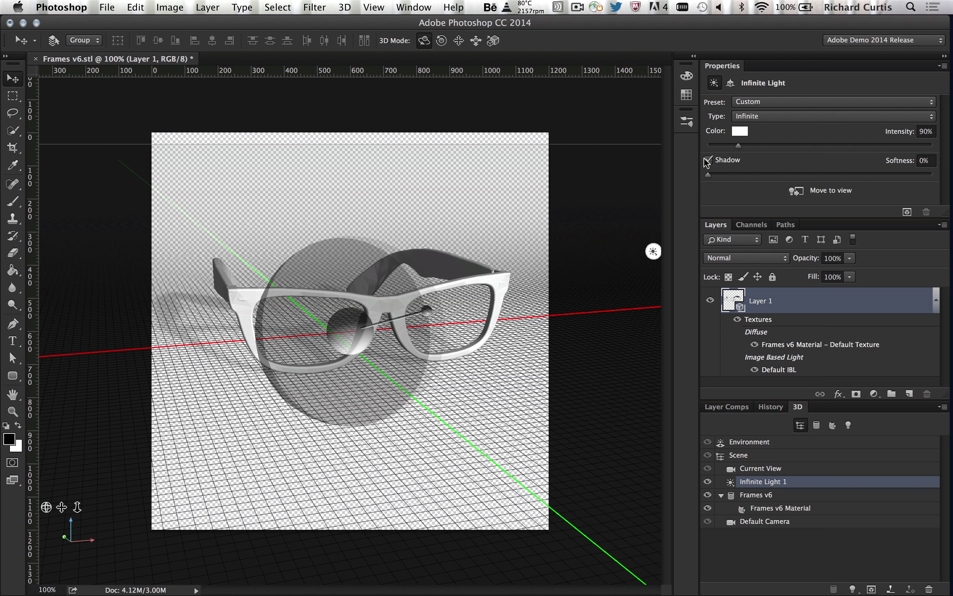
{"action": "mouse_move", "coordinate": [427, 311]}
{"action": "left_mouse_down"}
{"action": "mouse_move", "coordinate": [332, 302]}
{"action": "mouse_move", "coordinate": [340, 329]}
{"action": "mouse_move", "coordinate": [439, 340]}
{"action": "mouse_move", "coordinate": [398, 333]}
{"action": "mouse_move", "coordinate": [410, 322]}
{"action": "left_mouse_up"}
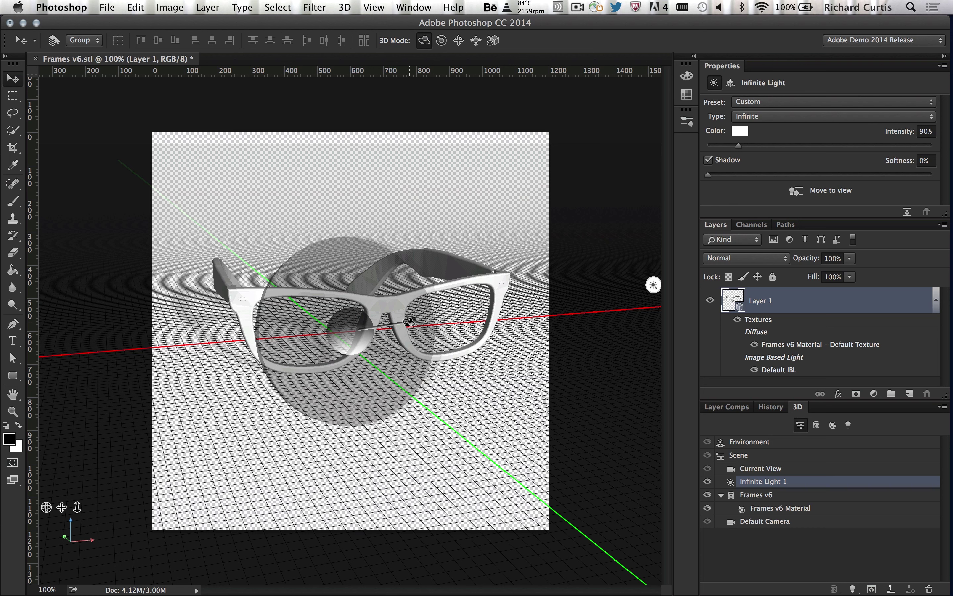
Examine the Environment's image-based light, shadow and ground plane settings
{"action": "left_click", "coordinate": [750, 442]}
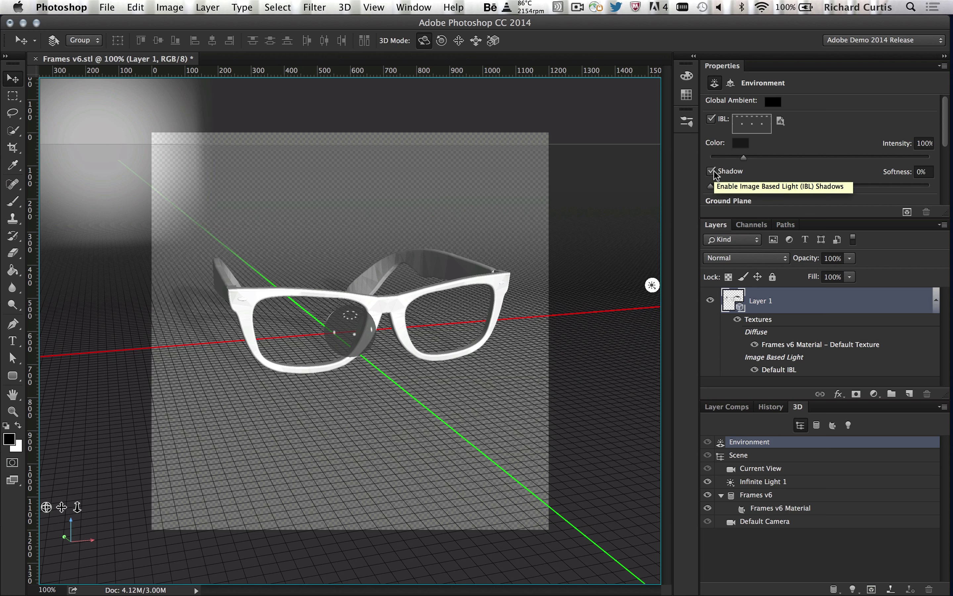
{"action": "scroll", "coordinate": [781, 173], "scroll_direction": "down", "scroll_amount": 4}
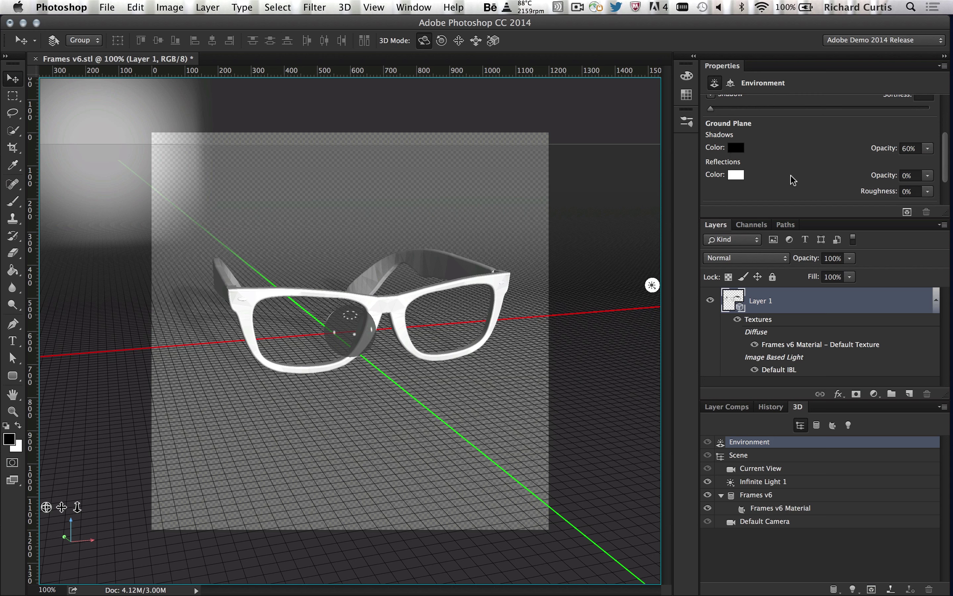
{"action": "scroll", "coordinate": [793, 179], "scroll_direction": "up", "scroll_amount": 4}
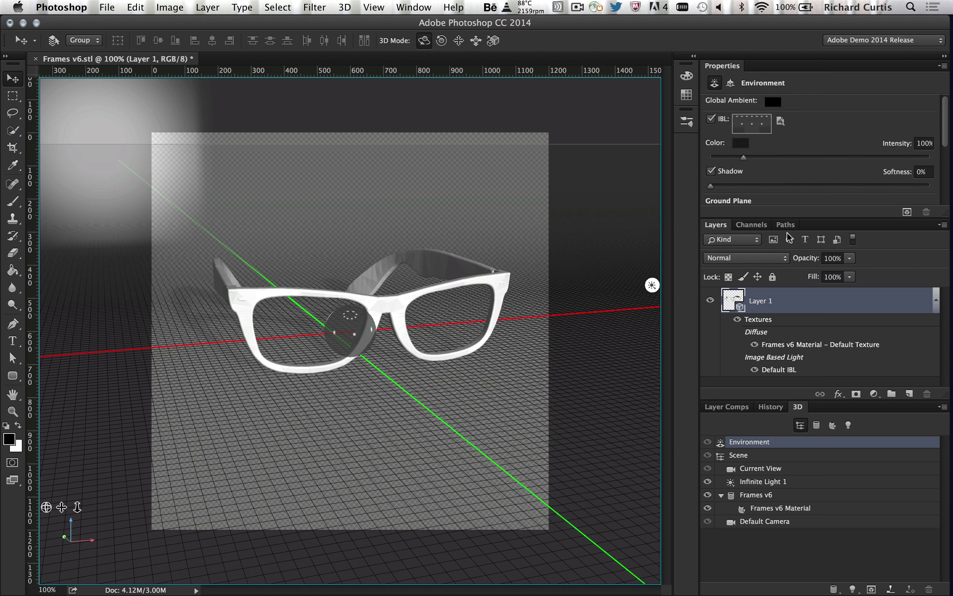
Raise the Frames v6 mesh above the ground plane and set its Y rotation to 0°
{"action": "left_click", "coordinate": [749, 497]}
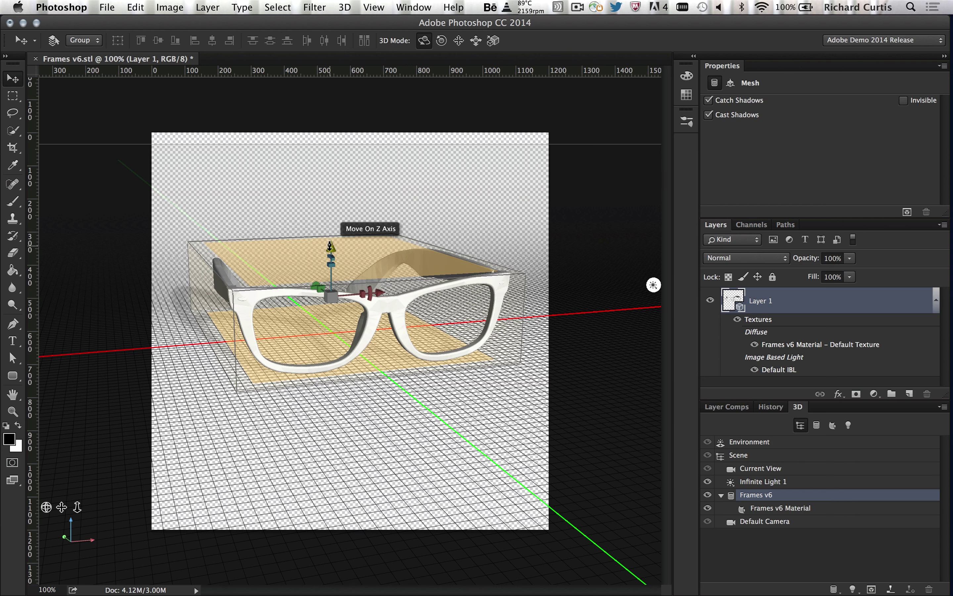
{"action": "left_click_drag", "start_coordinate": [331, 246], "coordinate": [299, 266]}
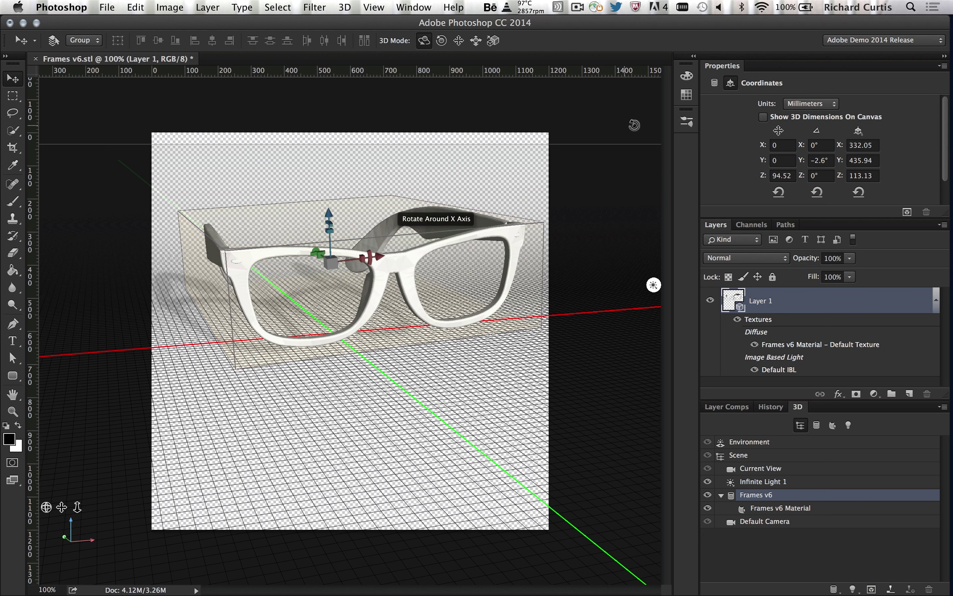
{"action": "double_click", "coordinate": [830, 159]}
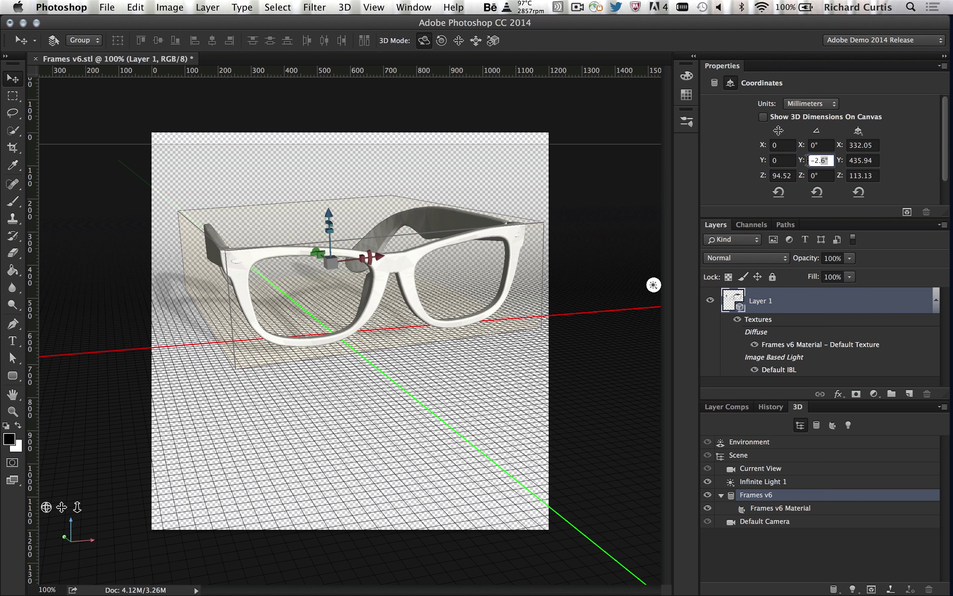
{"action": "type", "text": "0"}
{"action": "key", "text": "Tab"}
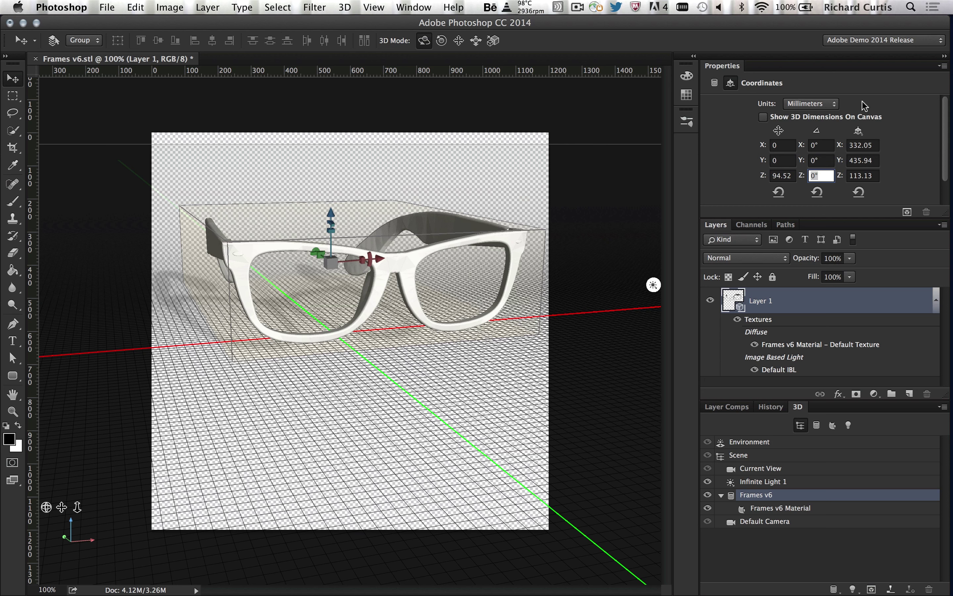
Show the mesh's 3D dimensions on the canvas and orbit the camera to a higher view of the frames
{"action": "left_click", "coordinate": [763, 117]}
{"action": "left_click_drag", "start_coordinate": [578, 119], "coordinate": [589, 121]}
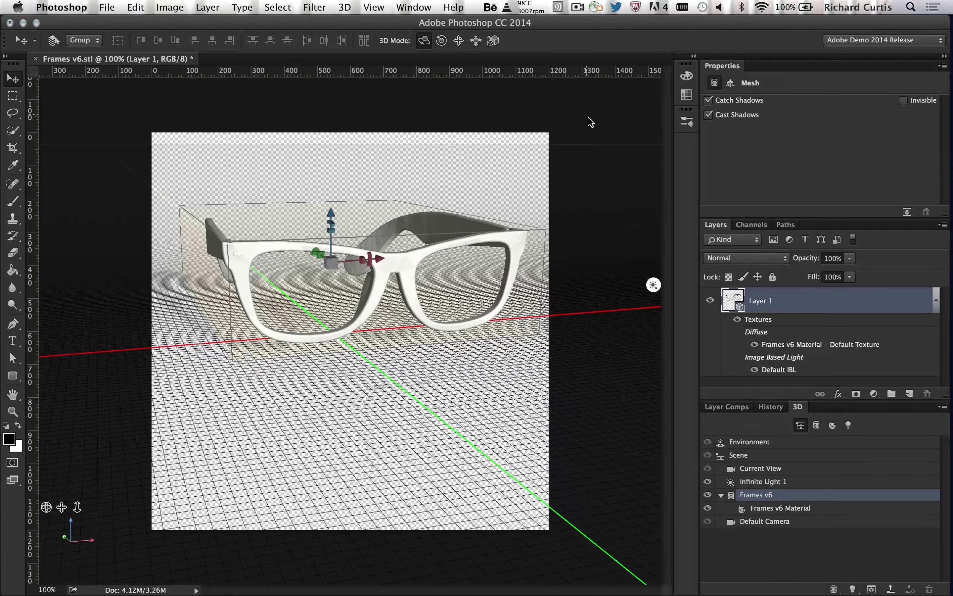
{"action": "left_click", "coordinate": [574, 158]}
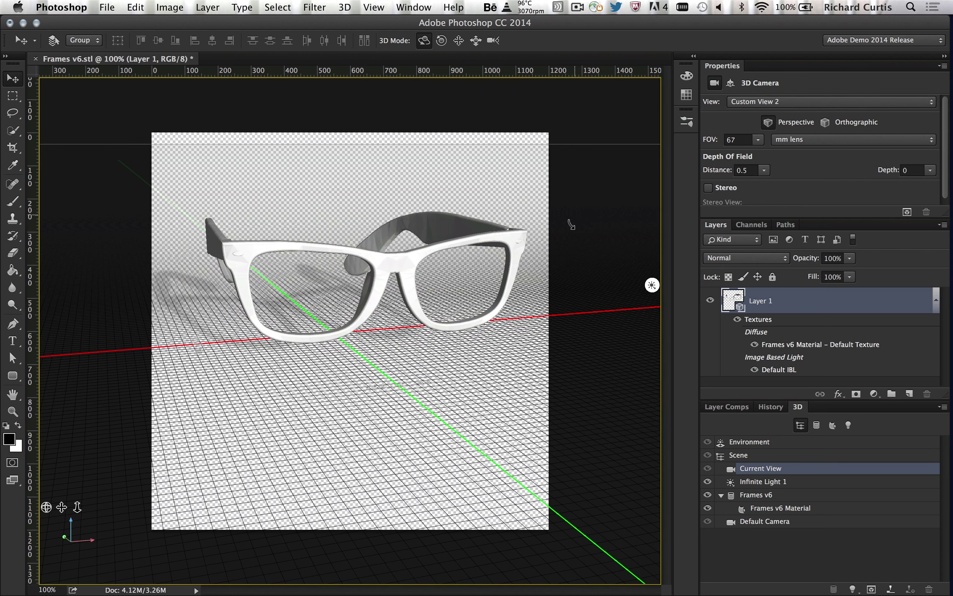
{"action": "mouse_move", "coordinate": [570, 225]}
{"action": "left_mouse_down"}
{"action": "mouse_move", "coordinate": [563, 244]}
{"action": "mouse_move", "coordinate": [579, 224]}
{"action": "left_mouse_up"}
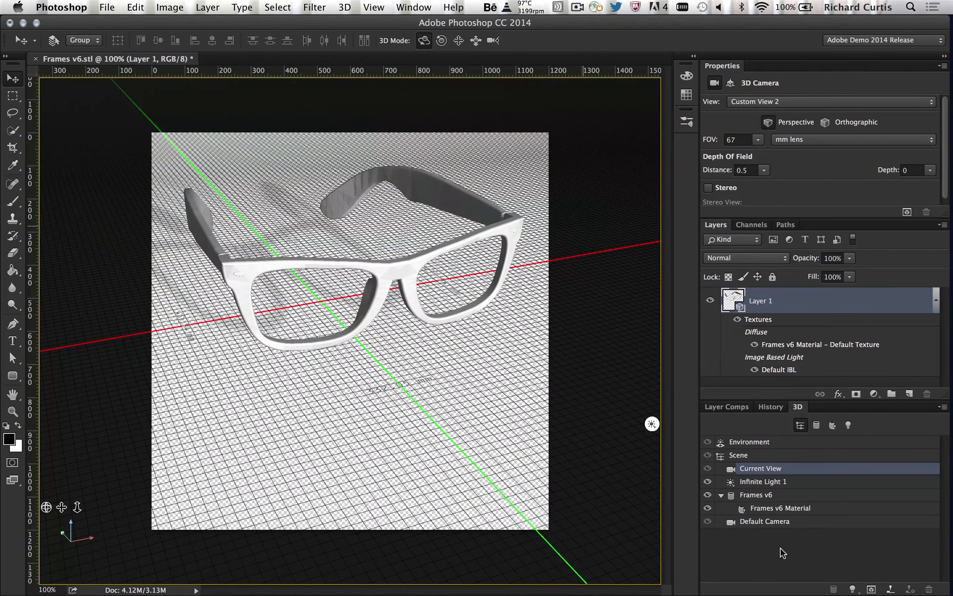
Apply the Metal Gold material preset to Frames v6 Material
{"action": "left_click", "coordinate": [741, 496]}
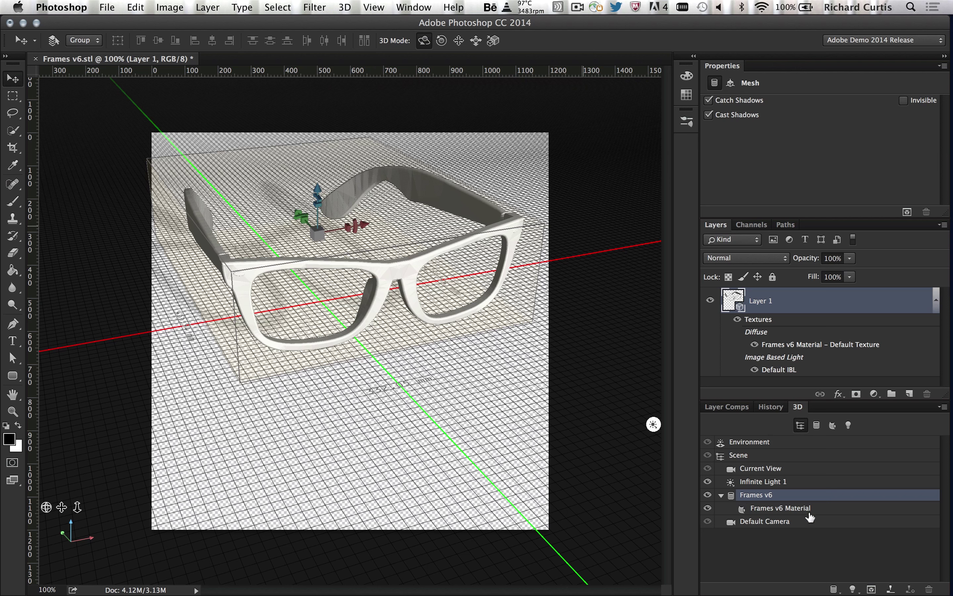
{"action": "left_click", "coordinate": [770, 511]}
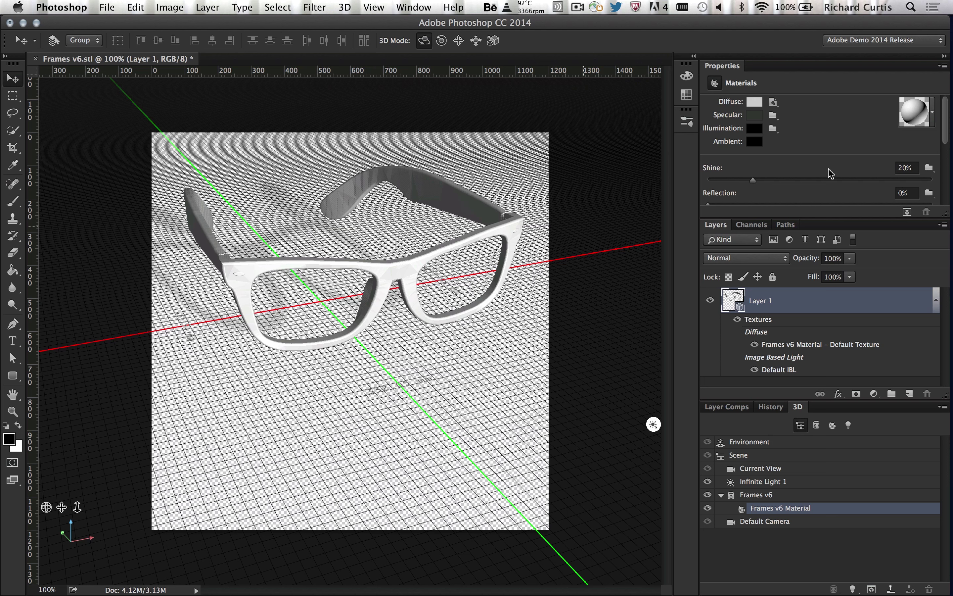
{"action": "scroll", "coordinate": [830, 173], "scroll_direction": "down", "scroll_amount": 2}
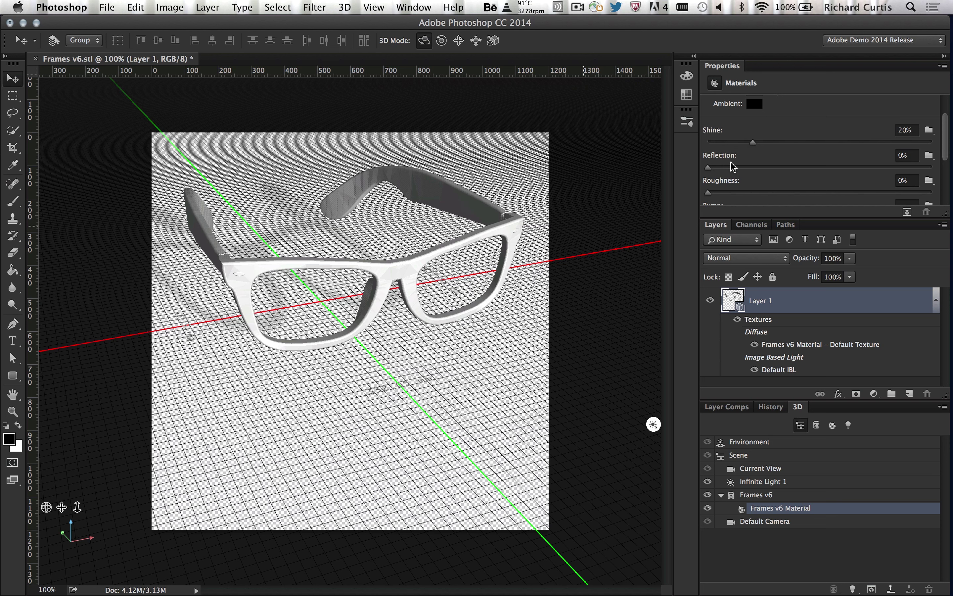
{"action": "scroll", "coordinate": [798, 164], "scroll_direction": "down", "scroll_amount": 2}
{"action": "scroll", "coordinate": [812, 155], "scroll_direction": "up", "scroll_amount": 4}
{"action": "left_click", "coordinate": [933, 115]}
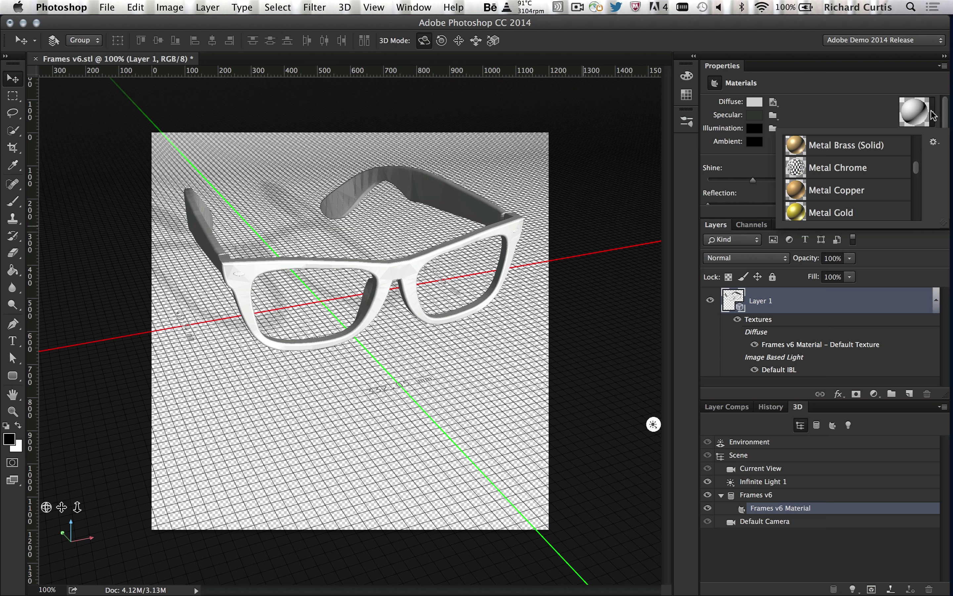
{"action": "left_click", "coordinate": [829, 211]}
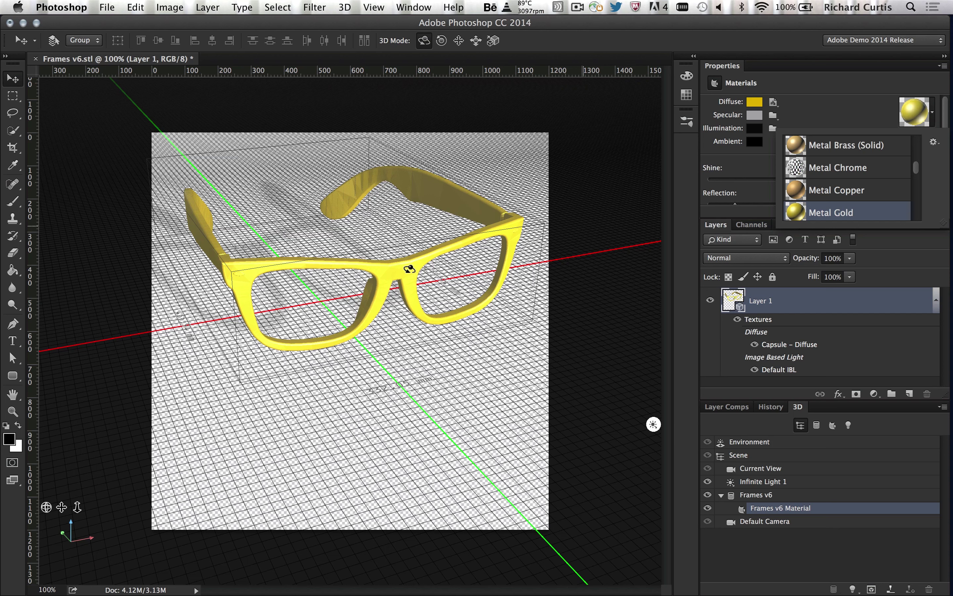
{"action": "left_click", "coordinate": [829, 98]}
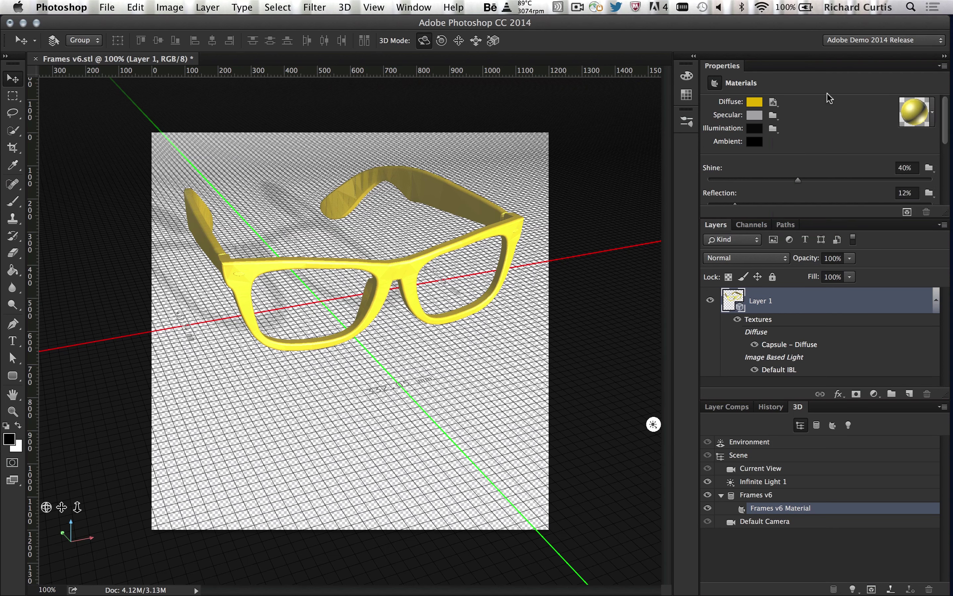
Try a green diffuse color on the frames' material, and settle on purple with RGB 205, 43, 229
{"action": "mouse_move", "coordinate": [775, 104]}
{"action": "left_click", "coordinate": [754, 101]}
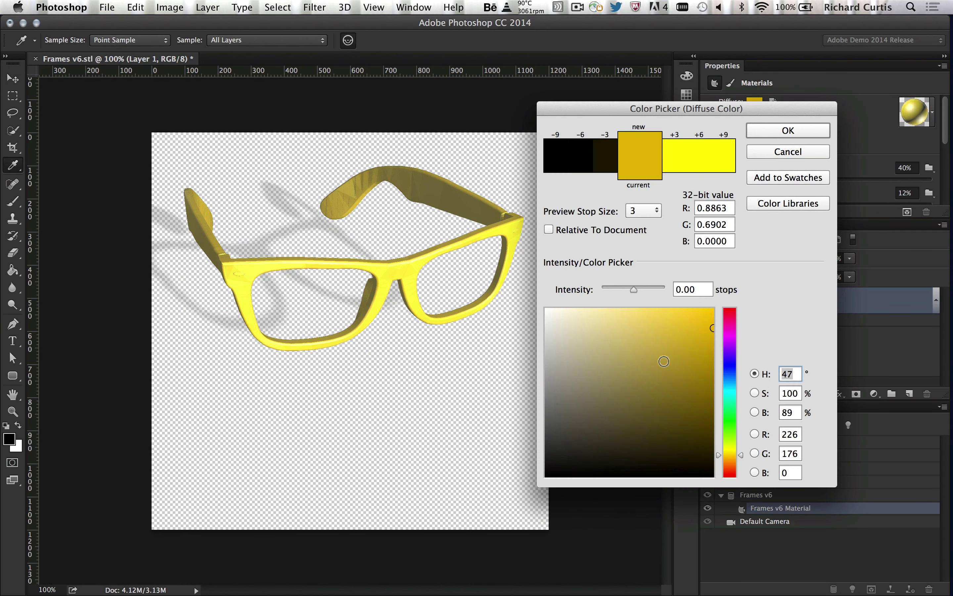
{"action": "left_click", "coordinate": [732, 411]}
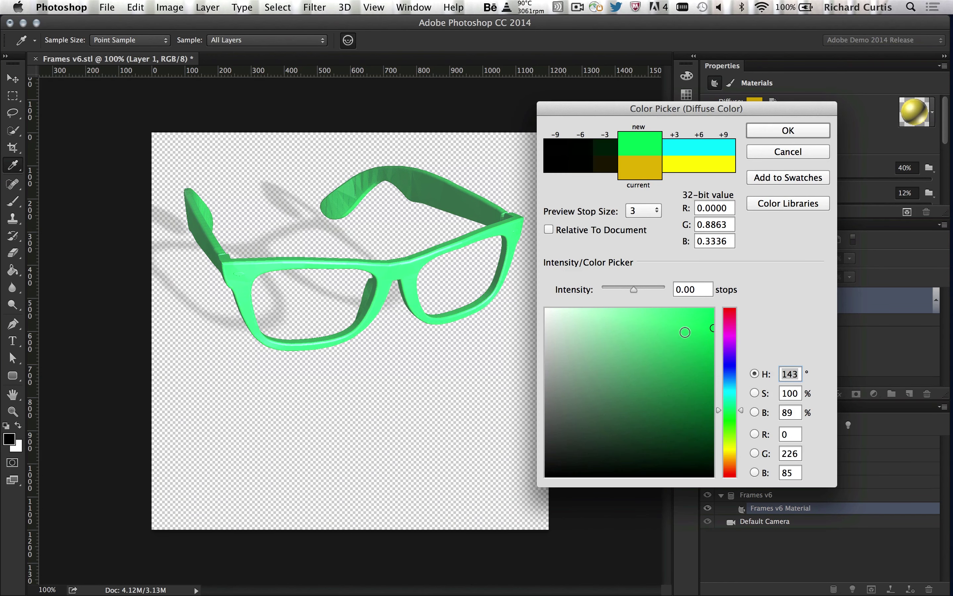
{"action": "left_click", "coordinate": [685, 333]}
{"action": "left_click", "coordinate": [699, 352]}
{"action": "left_click", "coordinate": [647, 387]}
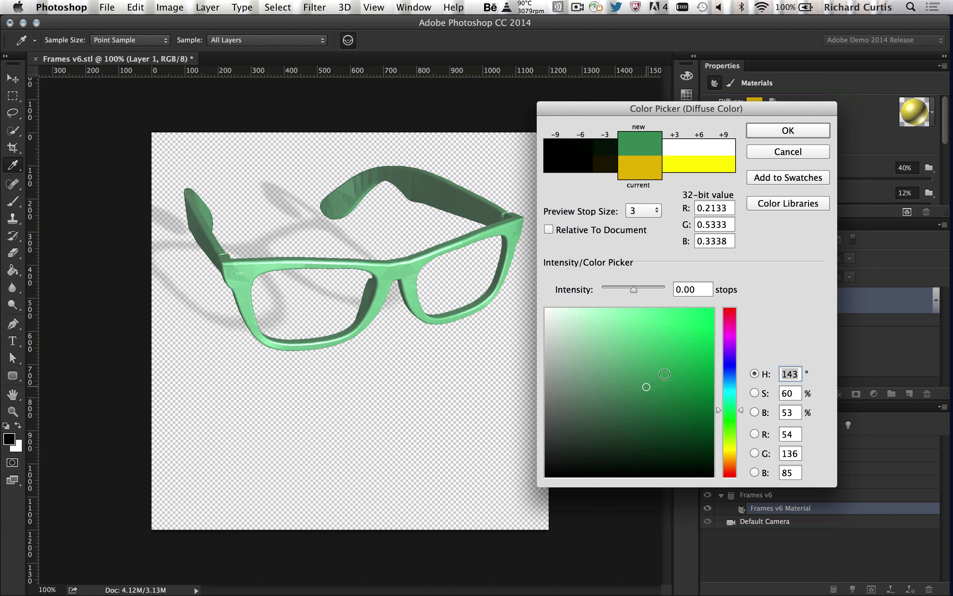
{"action": "left_click", "coordinate": [731, 341]}
{"action": "left_click", "coordinate": [682, 325]}
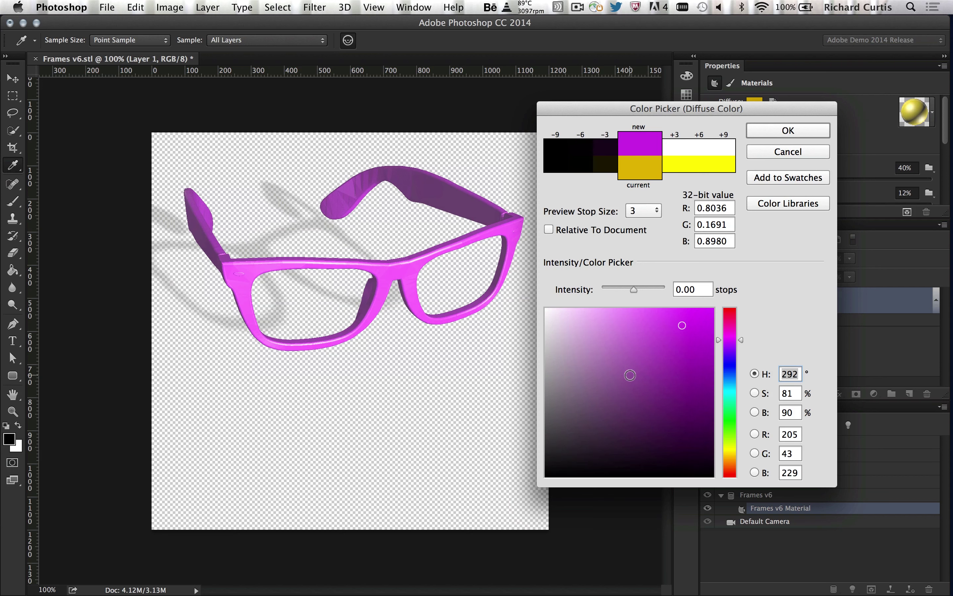
{"action": "left_click", "coordinate": [772, 135]}
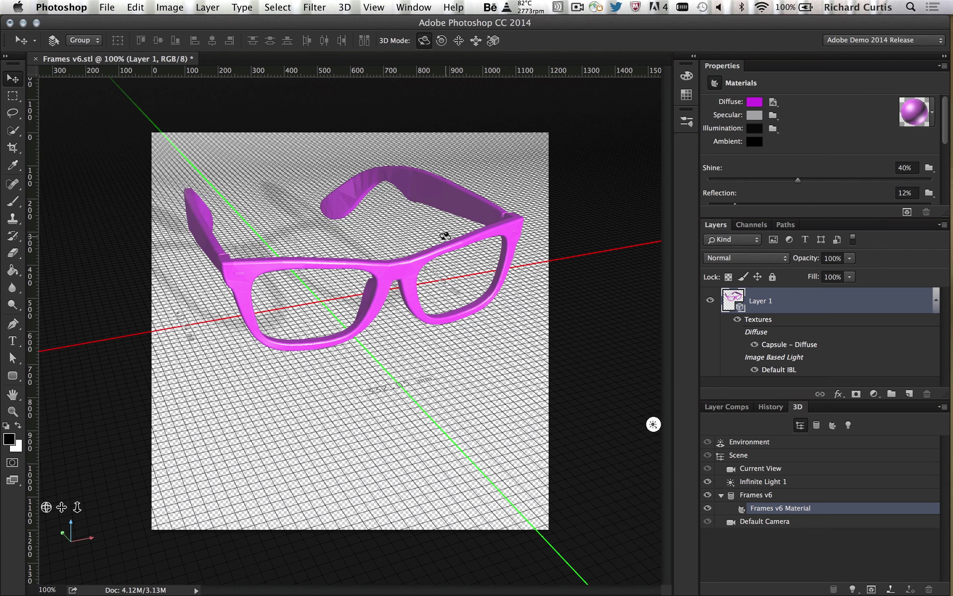
Orbit to a lower side view and move the Frames v6 mesh forward along its Y axis, further into the canvas
{"action": "left_click", "coordinate": [130, 160]}
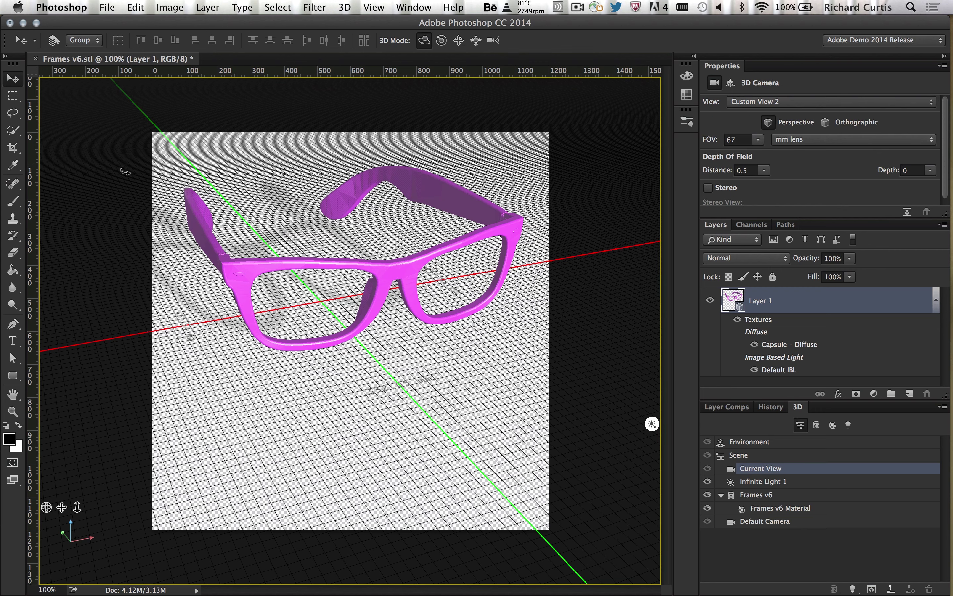
{"action": "left_click_drag", "start_coordinate": [125, 172], "coordinate": [174, 182]}
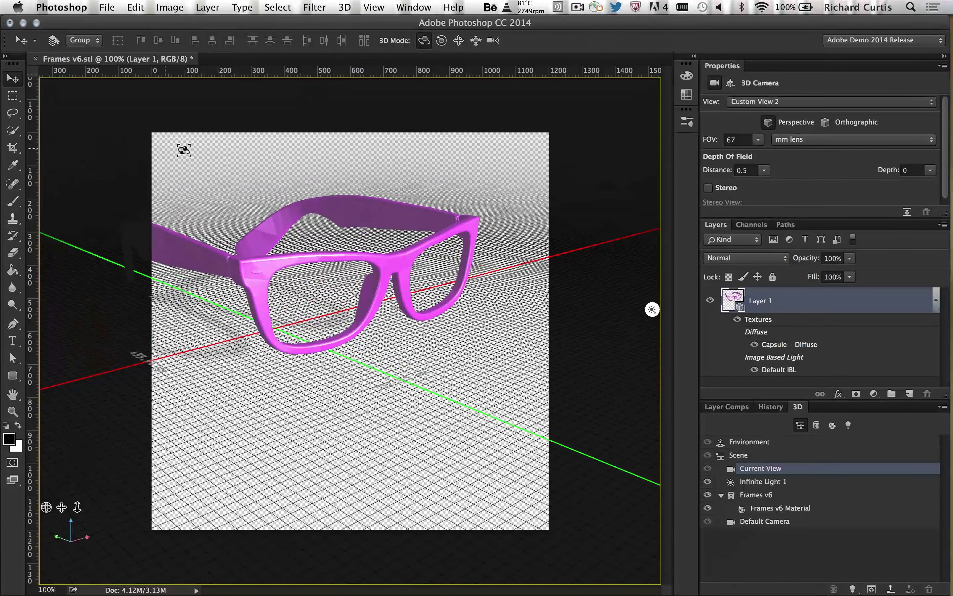
{"action": "left_click", "coordinate": [380, 248]}
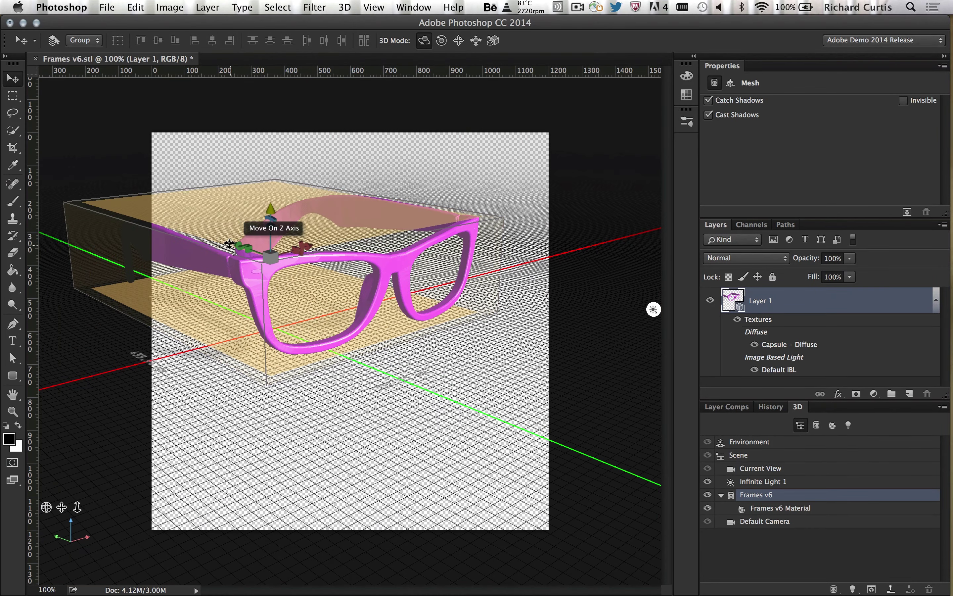
{"action": "left_click_drag", "start_coordinate": [236, 244], "coordinate": [300, 263]}
{"action": "left_click", "coordinate": [417, 171]}
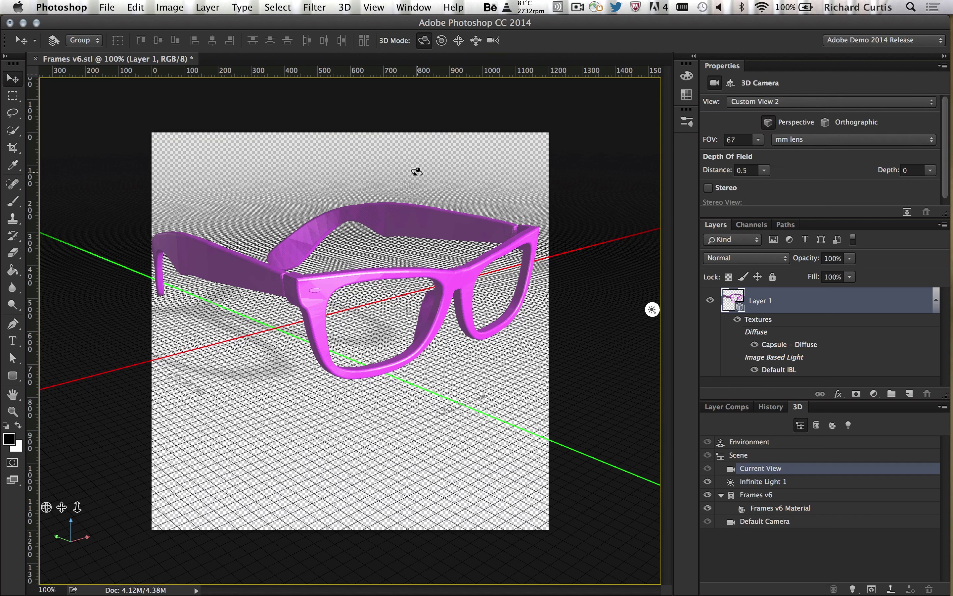
Open the 3D Print Settings for the scene
{"action": "left_click", "coordinate": [345, 7]}
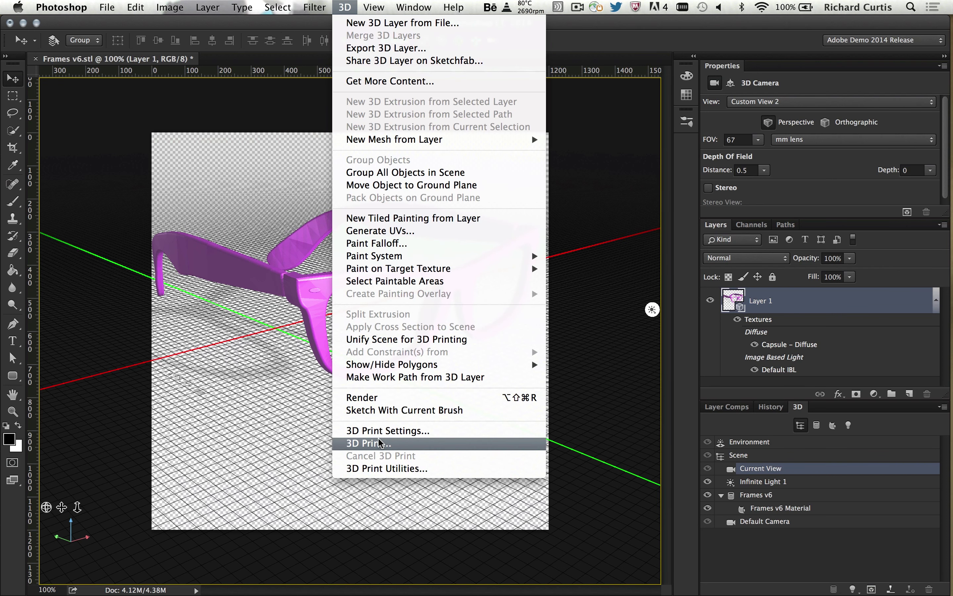
{"action": "left_click", "coordinate": [398, 431]}
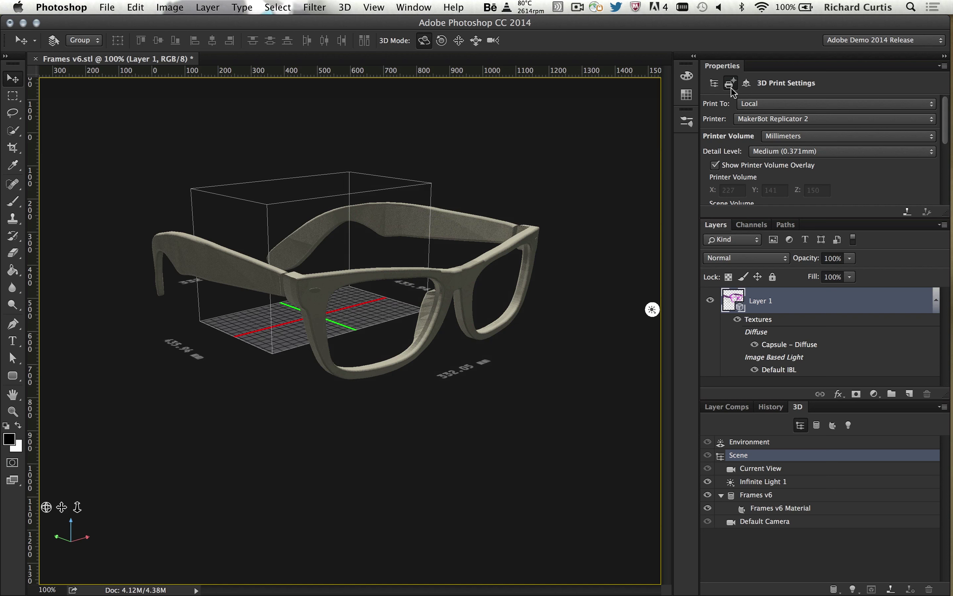
Review the available print destinations and the list of local 3D printer models
{"action": "left_click", "coordinate": [786, 106]}
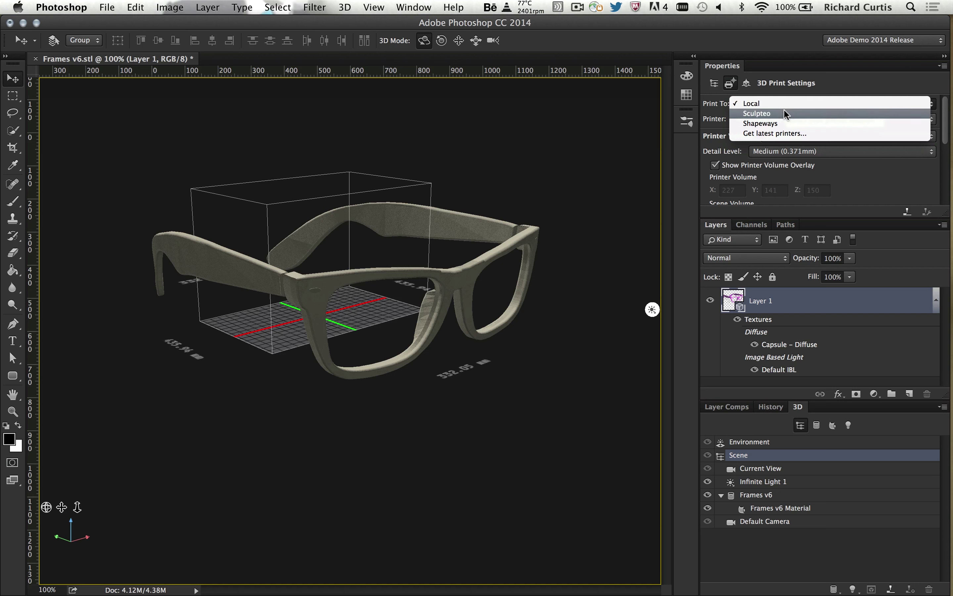
{"action": "left_click", "coordinate": [839, 86]}
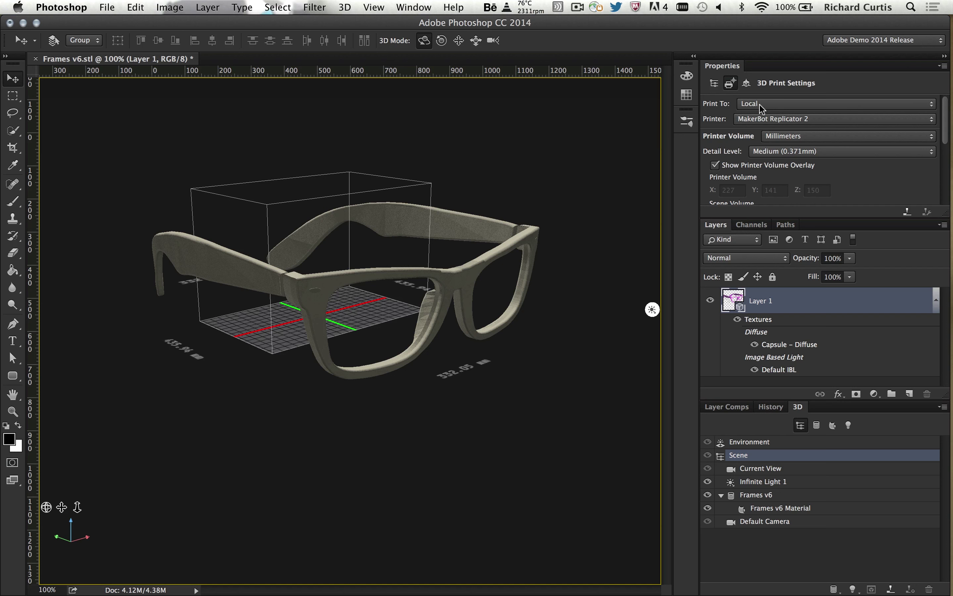
{"action": "left_click", "coordinate": [791, 120]}
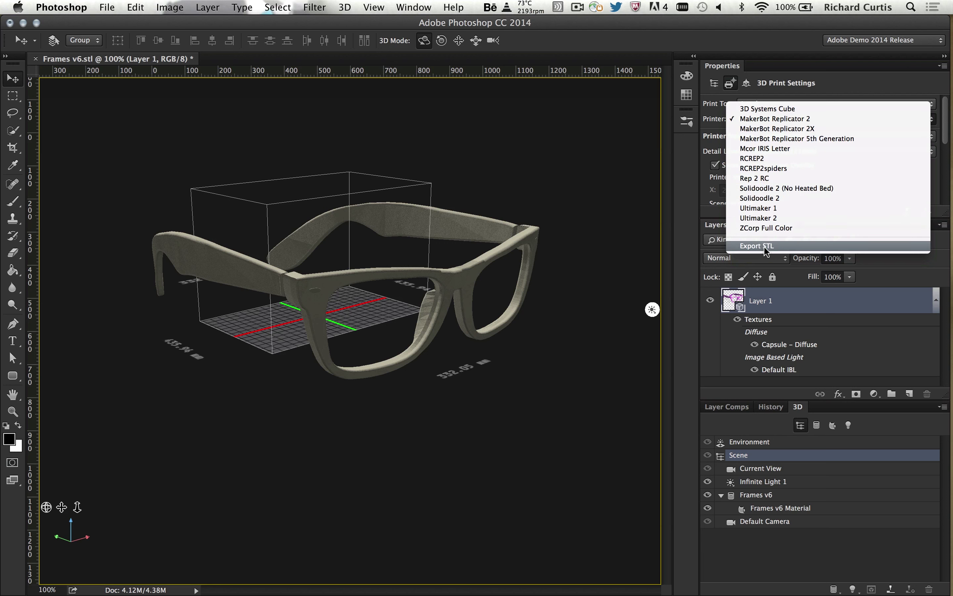
{"action": "left_click", "coordinate": [853, 83]}
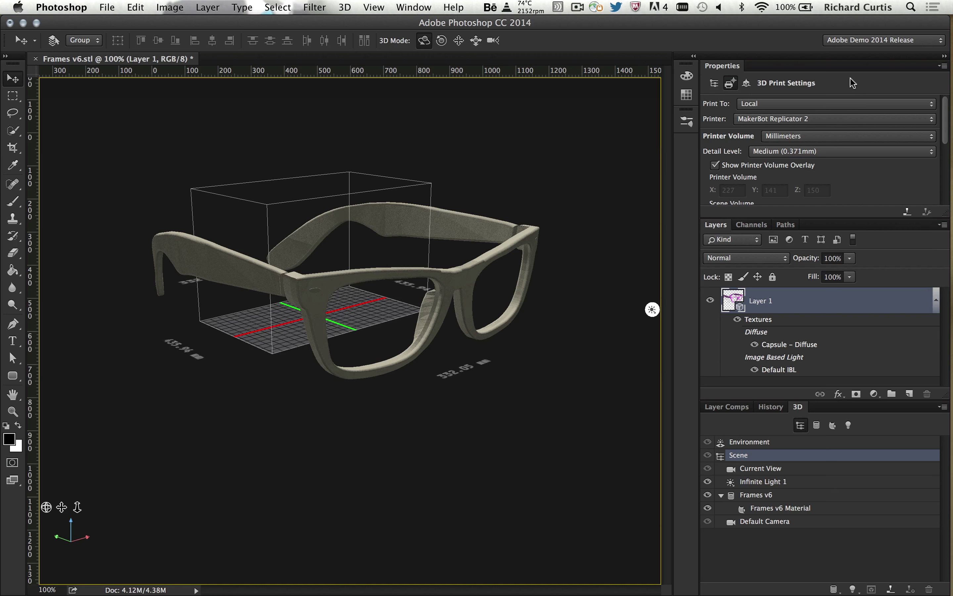
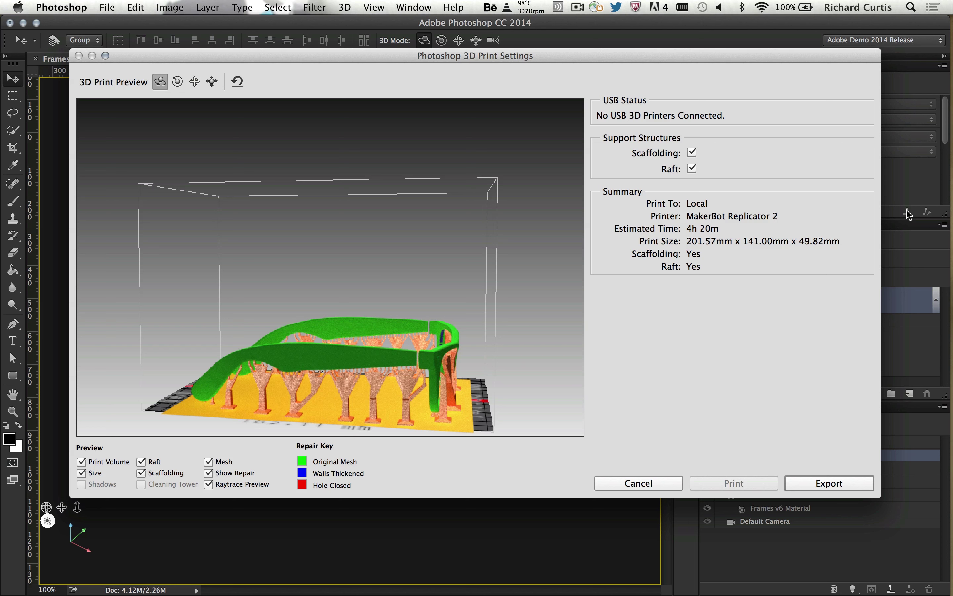
Inspect the scaffolding and raft beneath the frames up close in the 3D print preview
{"action": "left_click", "coordinate": [195, 81]}
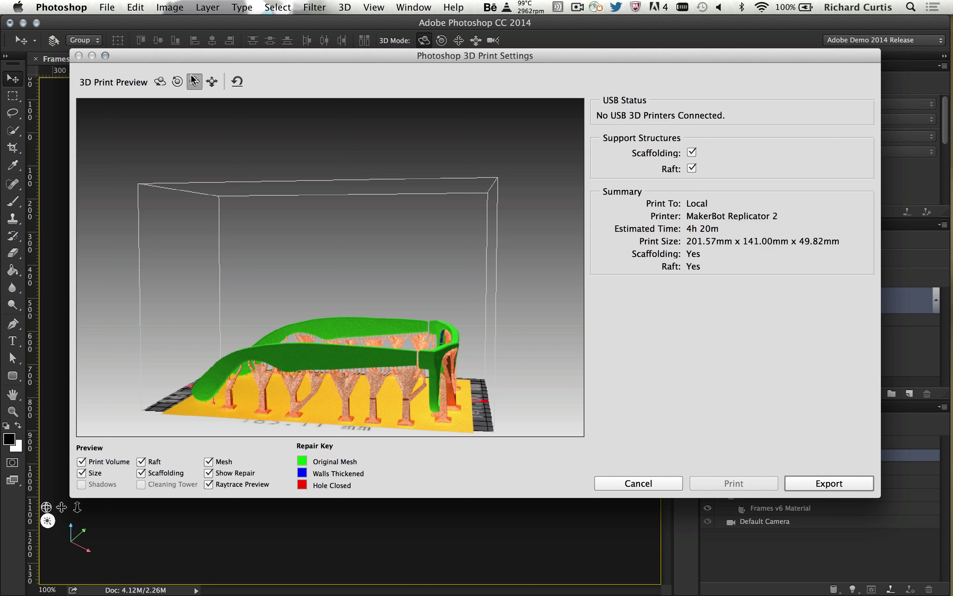
{"action": "left_click", "coordinate": [213, 82]}
{"action": "left_click_drag", "start_coordinate": [433, 335], "coordinate": [381, 336]}
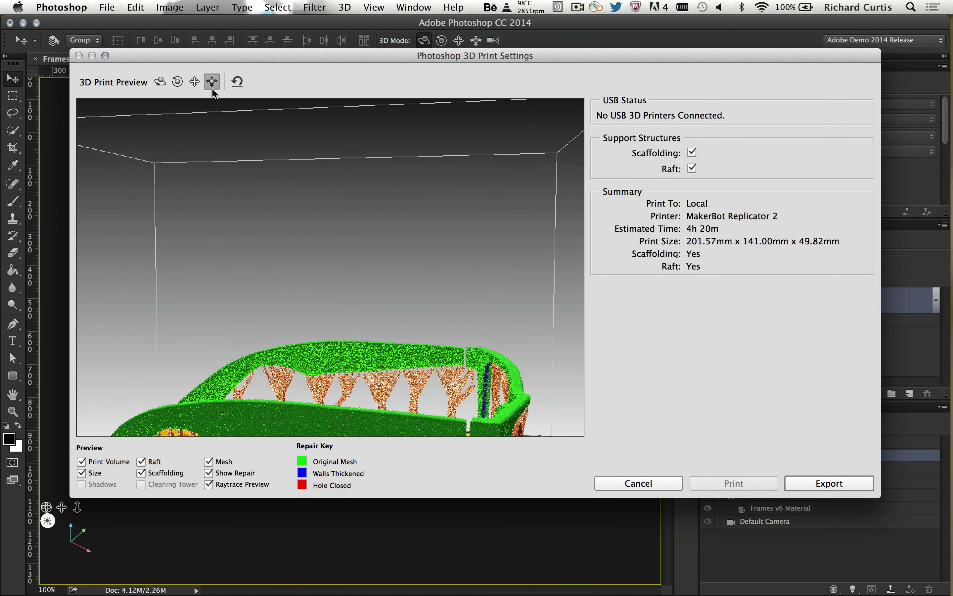
{"action": "left_click", "coordinate": [194, 81]}
{"action": "left_click_drag", "start_coordinate": [319, 262], "coordinate": [233, 343]}
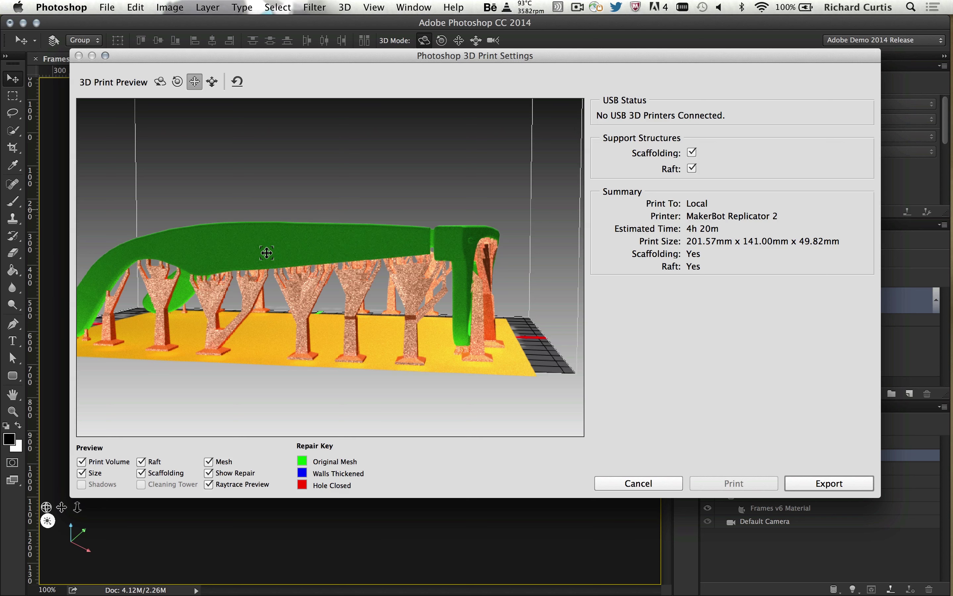
Turn off Raytrace Preview and Show Repair, and view the supported frames from the front at an angle
{"action": "left_click", "coordinate": [209, 484]}
{"action": "left_click", "coordinate": [208, 472]}
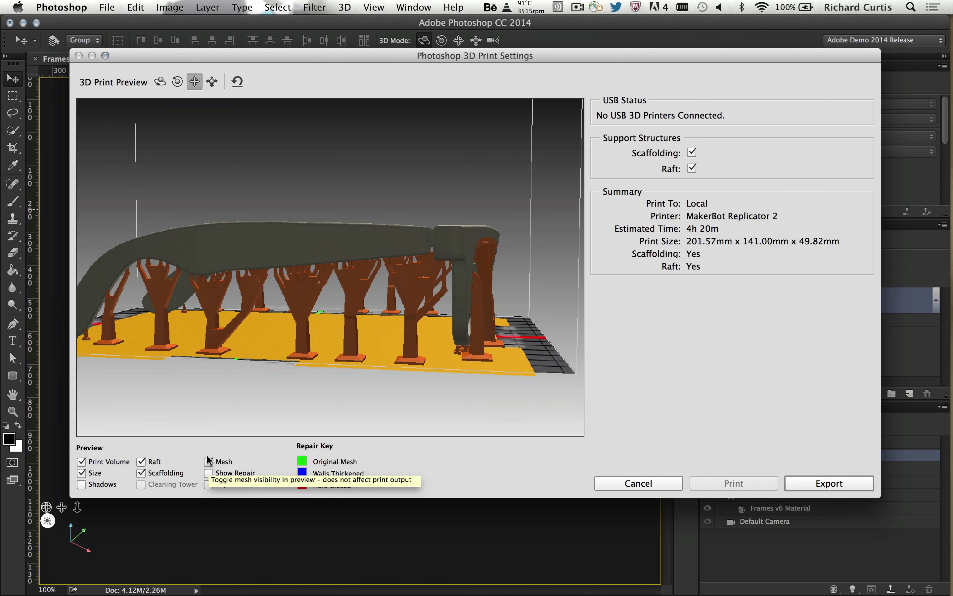
{"action": "left_click", "coordinate": [158, 81]}
{"action": "left_click_drag", "start_coordinate": [438, 177], "coordinate": [412, 188]}
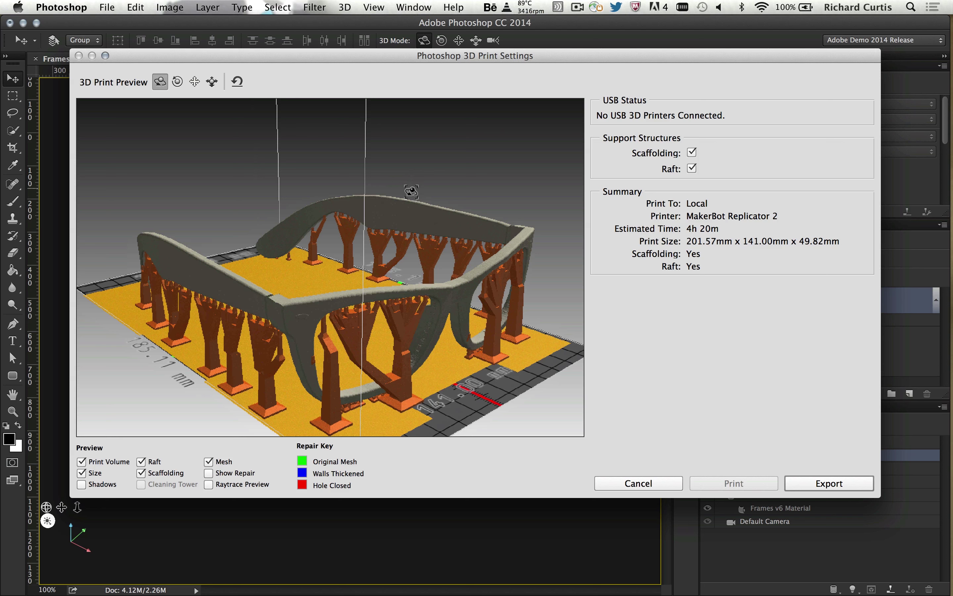
Show the mesh repairs against the repair key, re-enable Raytrace Preview, and hide the repairs again
{"action": "left_click", "coordinate": [207, 473]}
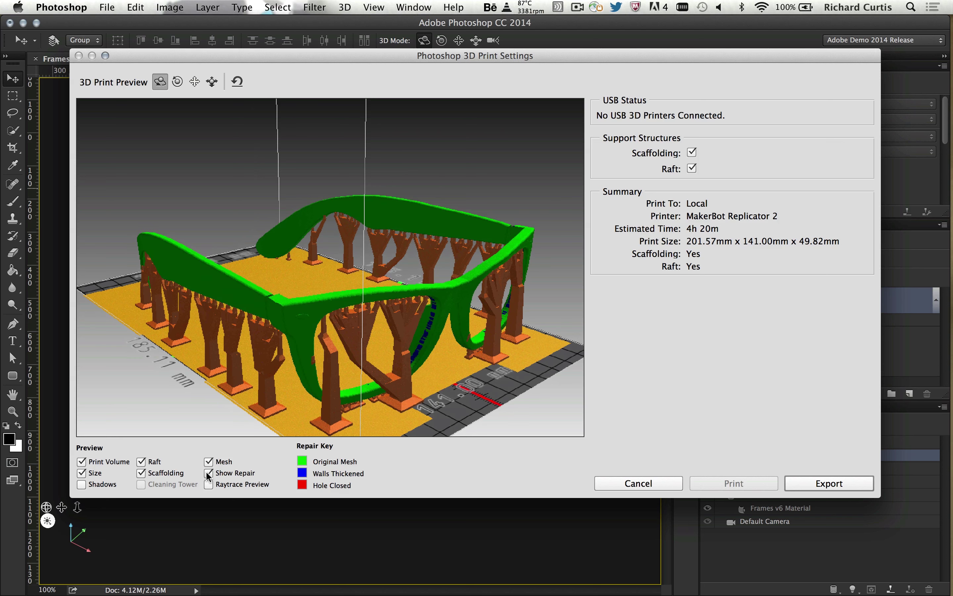
{"action": "mouse_move", "coordinate": [304, 463]}
{"action": "mouse_move", "coordinate": [303, 486]}
{"action": "left_click", "coordinate": [208, 485]}
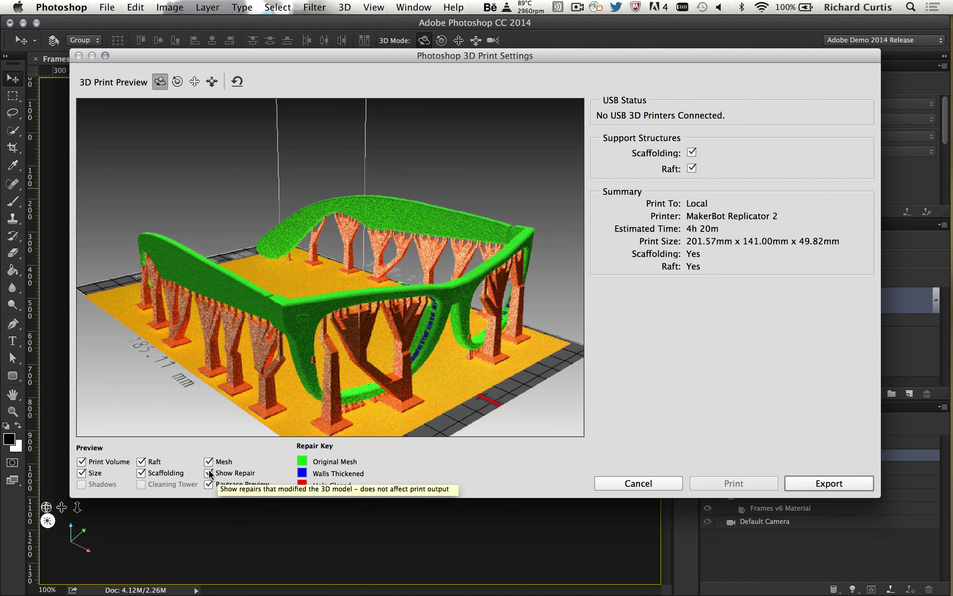
{"action": "left_click", "coordinate": [209, 472]}
Examine the raytraced surface of the frames' front corner and nearby supports at close range
{"action": "left_click", "coordinate": [211, 82]}
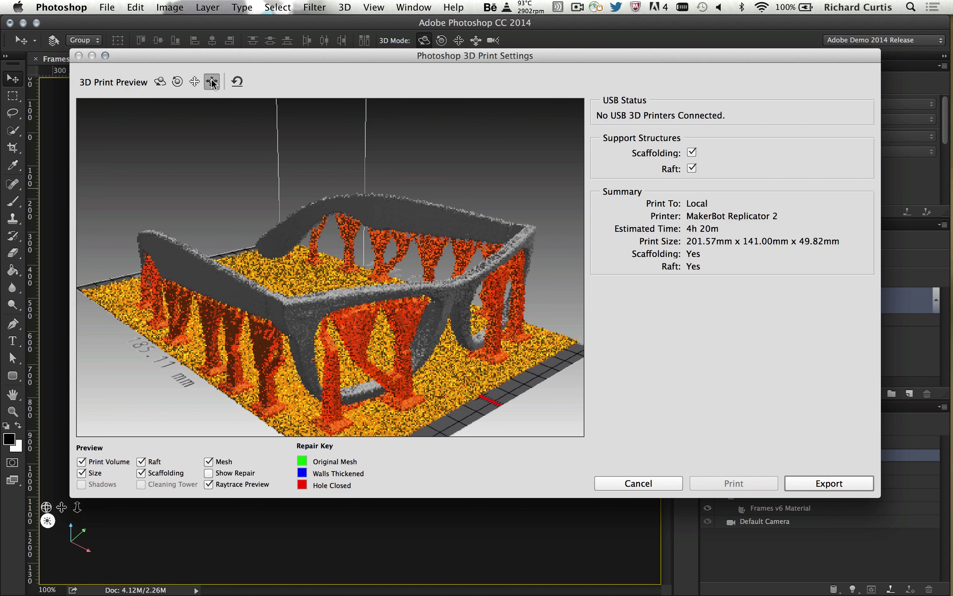
{"action": "left_click_drag", "start_coordinate": [313, 318], "coordinate": [307, 348]}
{"action": "left_click", "coordinate": [195, 81]}
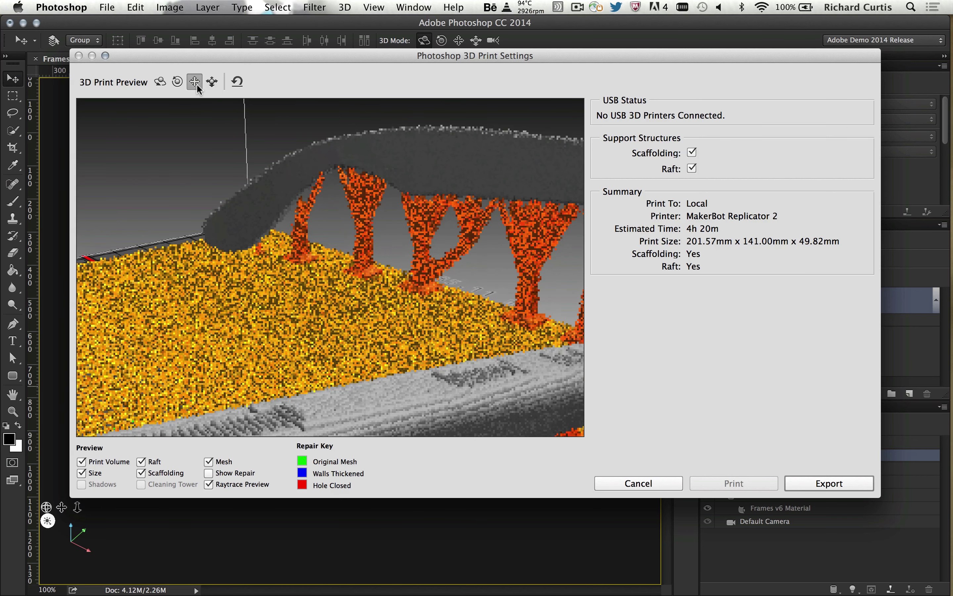
{"action": "left_click_drag", "start_coordinate": [261, 281], "coordinate": [272, 254]}
{"action": "scroll", "coordinate": [273, 254], "scroll_direction": "up", "scroll_amount": 10}
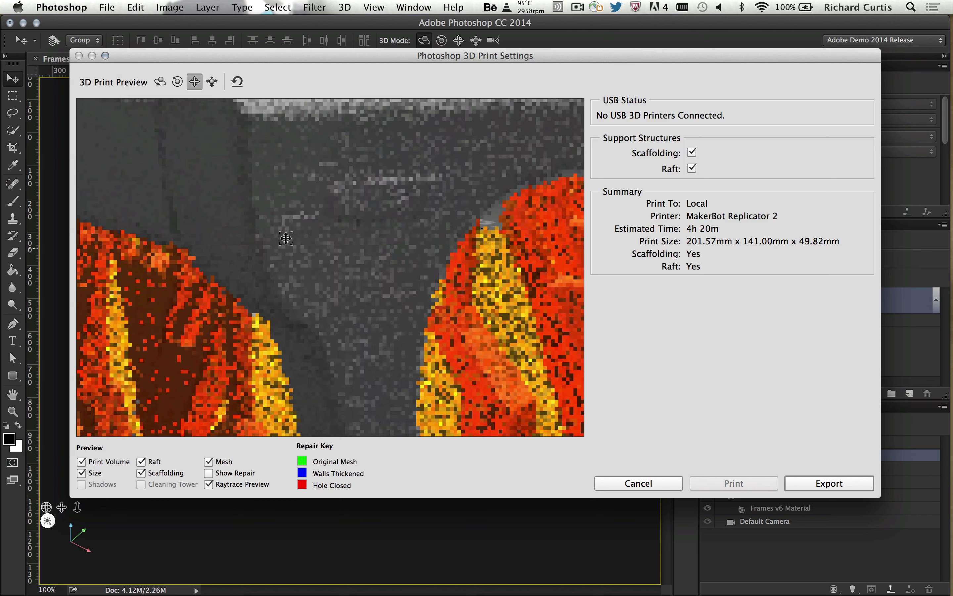
{"action": "scroll", "coordinate": [284, 242], "scroll_direction": "up", "scroll_amount": 8}
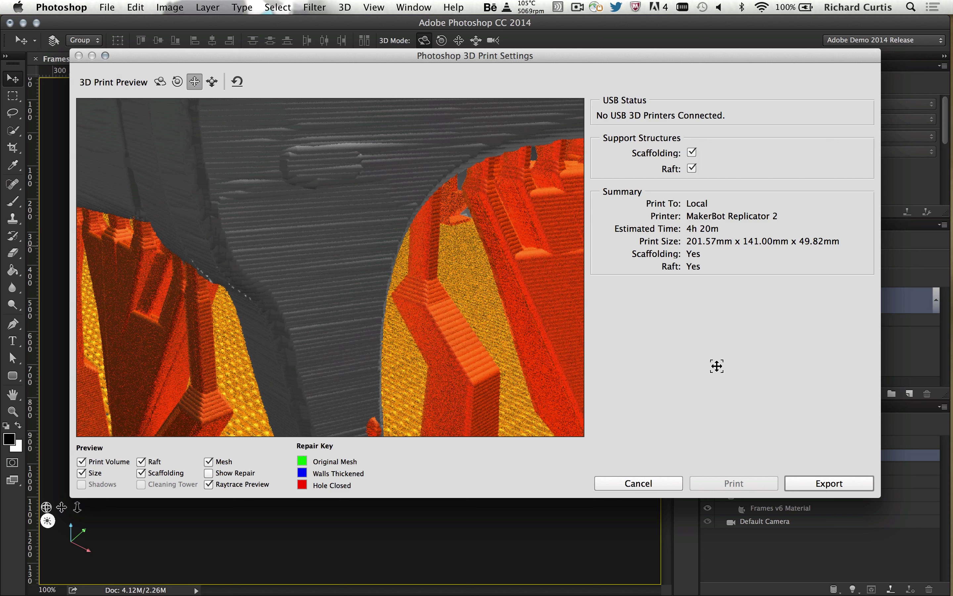
{"action": "left_click", "coordinate": [821, 481]}
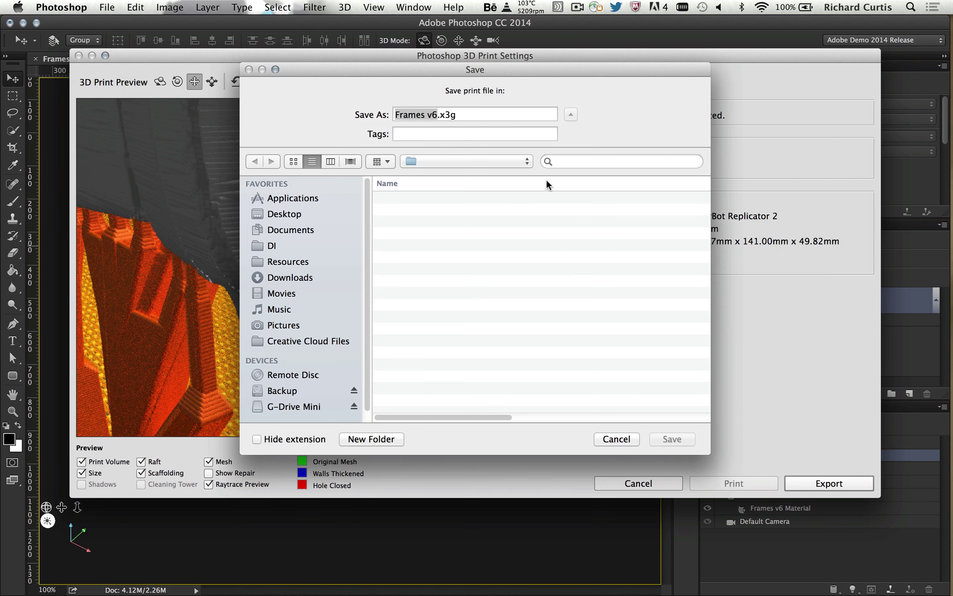
{"action": "left_click", "coordinate": [472, 113]}
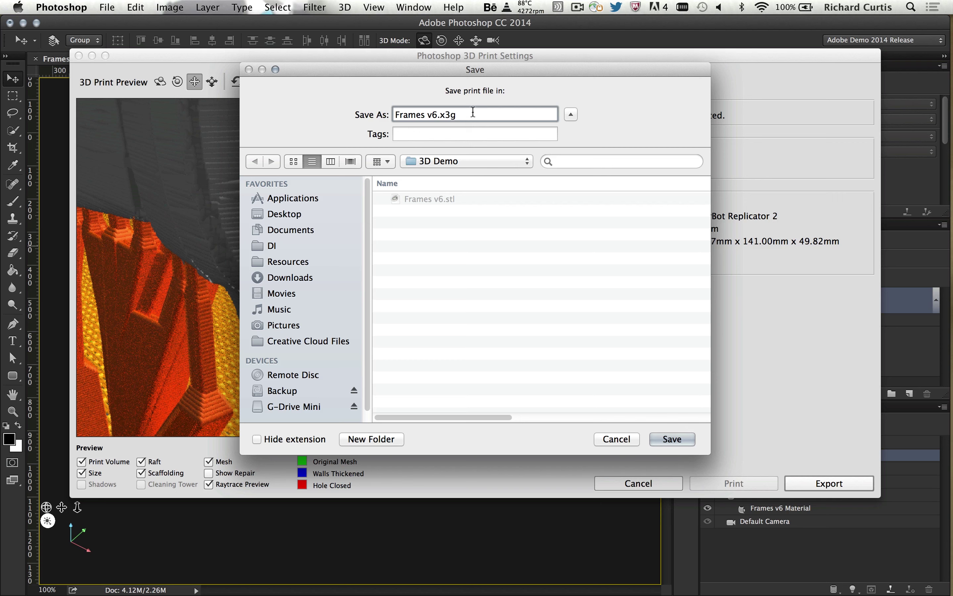
{"action": "left_click", "coordinate": [621, 440]}
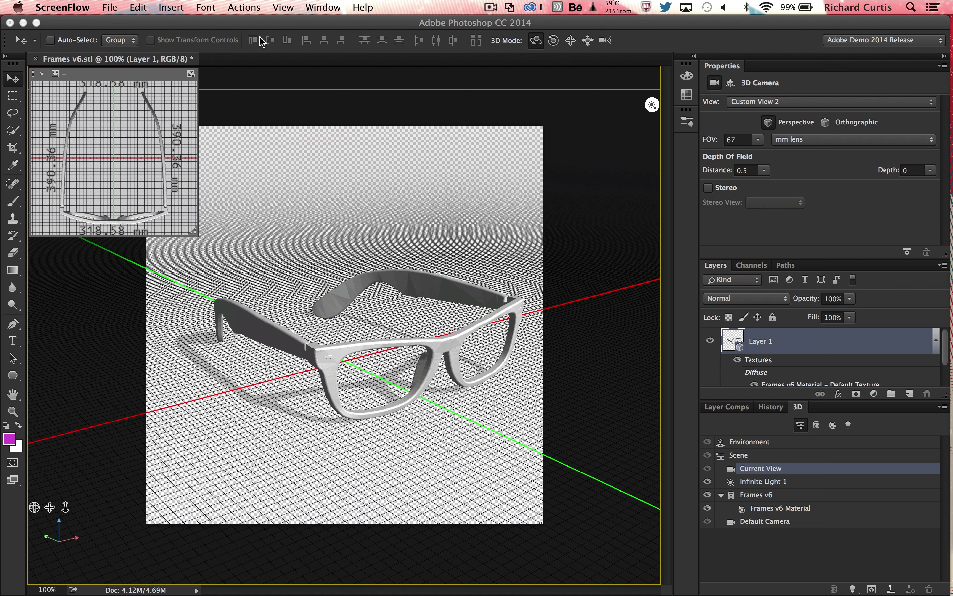
Rotate the Frames v6 mesh around its X axis to exactly 180° so the glasses lie upside down
{"action": "left_click", "coordinate": [441, 345]}
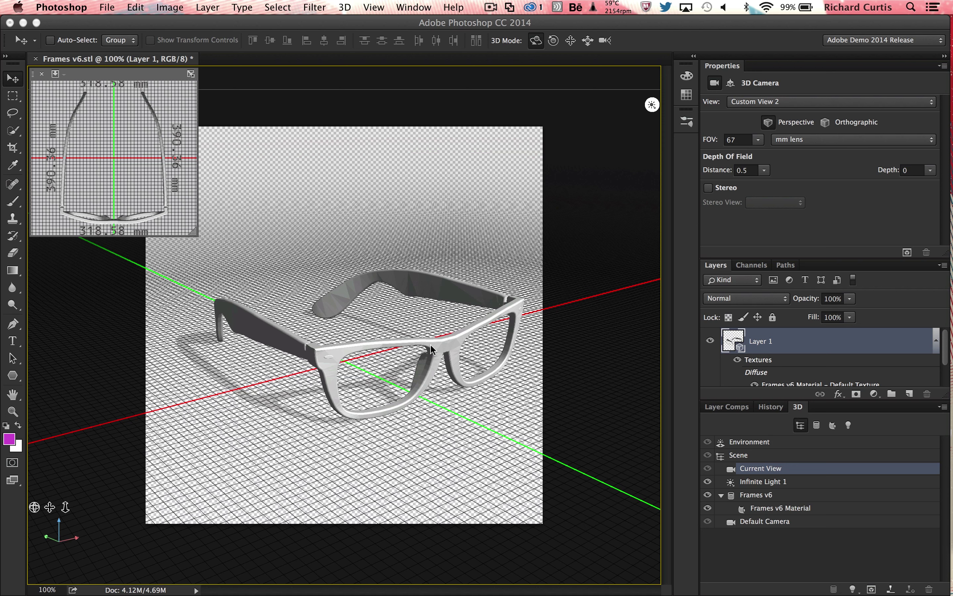
{"action": "left_click", "coordinate": [441, 345]}
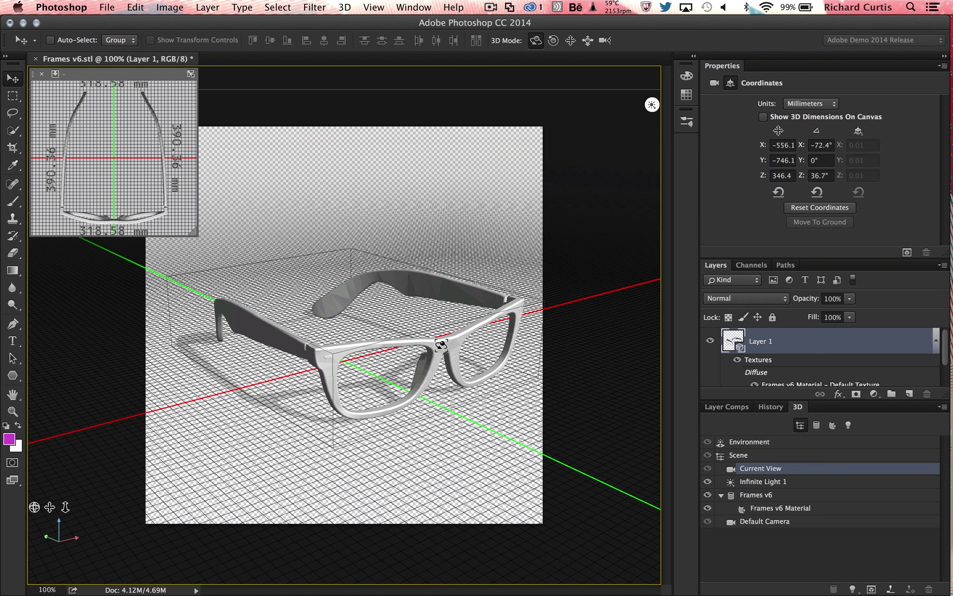
{"action": "left_click", "coordinate": [441, 346]}
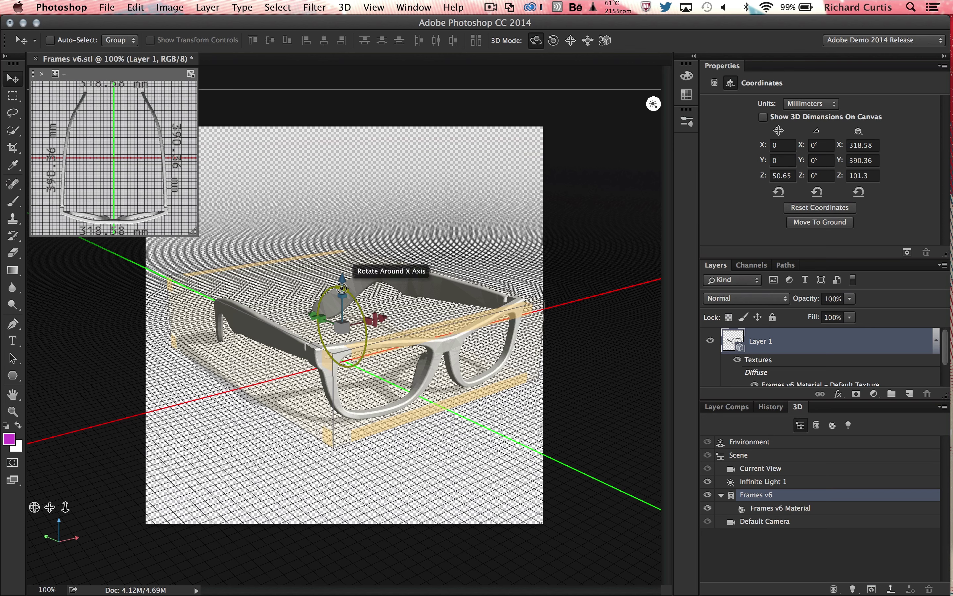
{"action": "left_click_drag", "start_coordinate": [342, 288], "coordinate": [342, 202]}
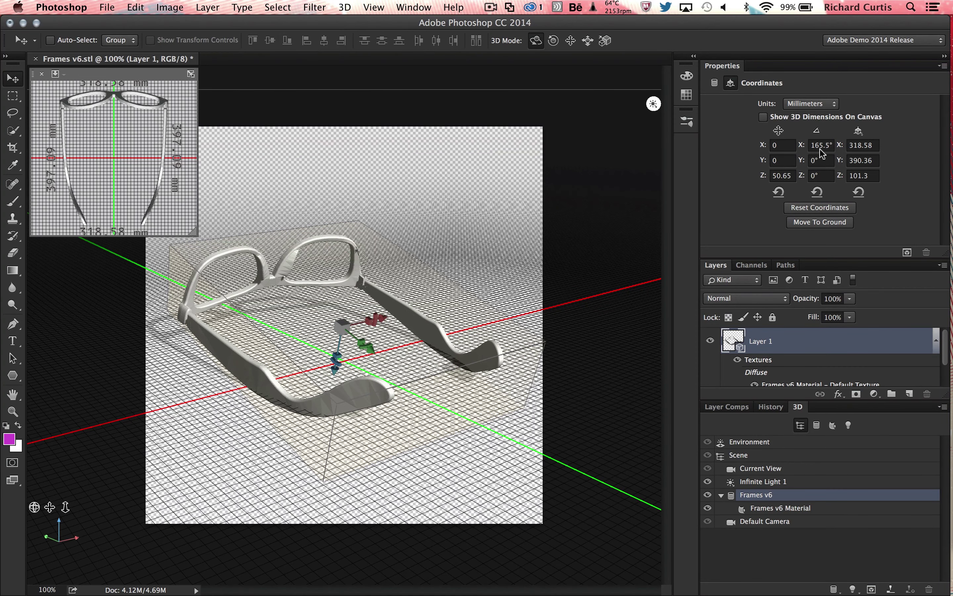
{"action": "left_click", "coordinate": [830, 145]}
{"action": "type", "text": "180"}
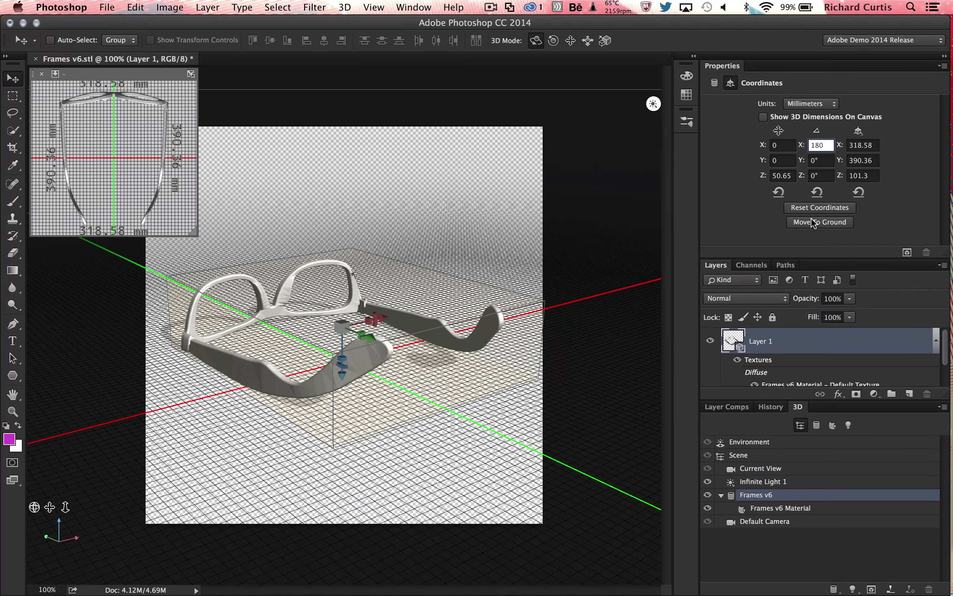
{"action": "left_click", "coordinate": [521, 232]}
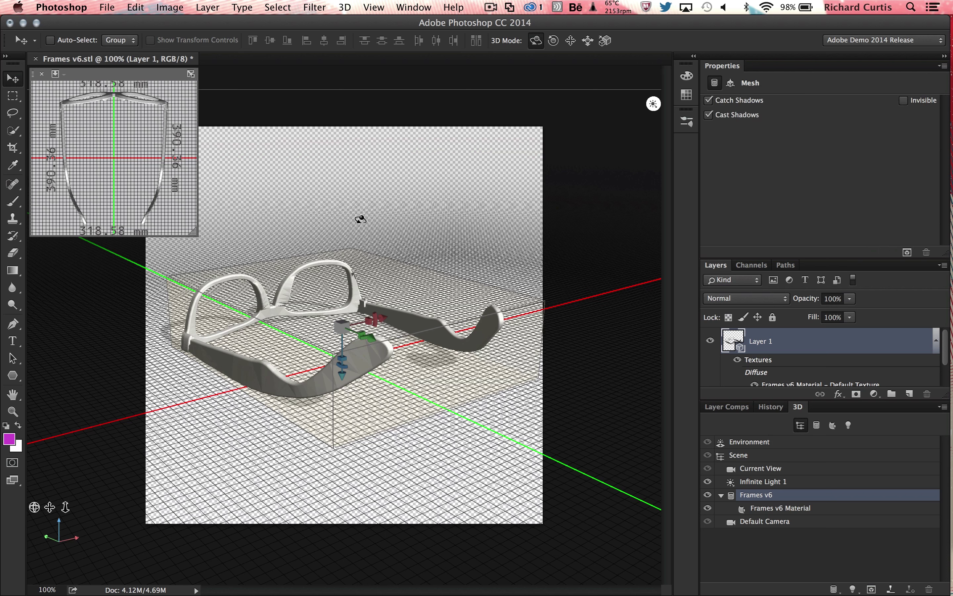
{"action": "left_click", "coordinate": [295, 219]}
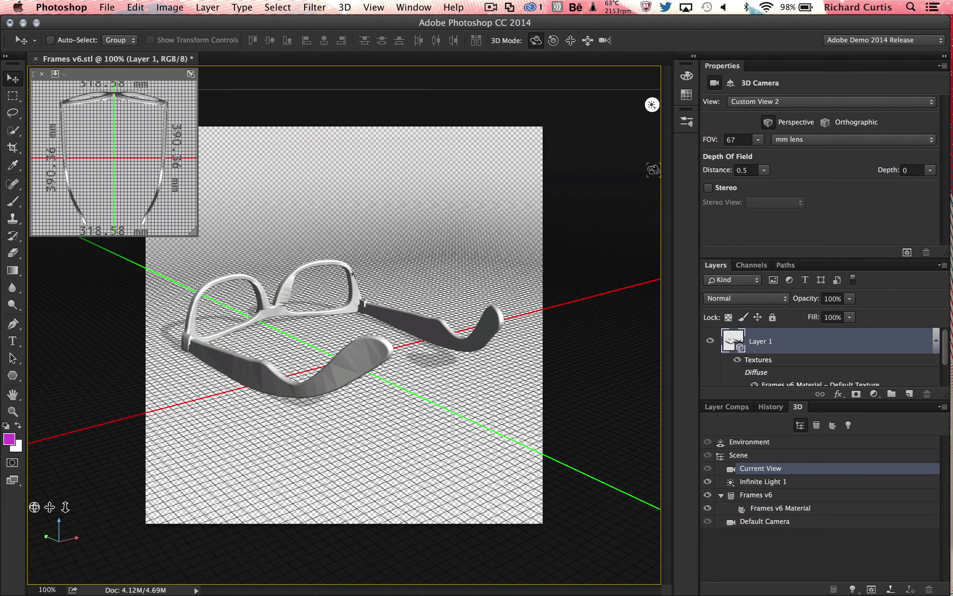
Open the 3D Print Settings for the scene and choose MakerBot Replicator 2 as the local printer
{"action": "left_click_drag", "start_coordinate": [534, 192], "coordinate": [275, 212]}
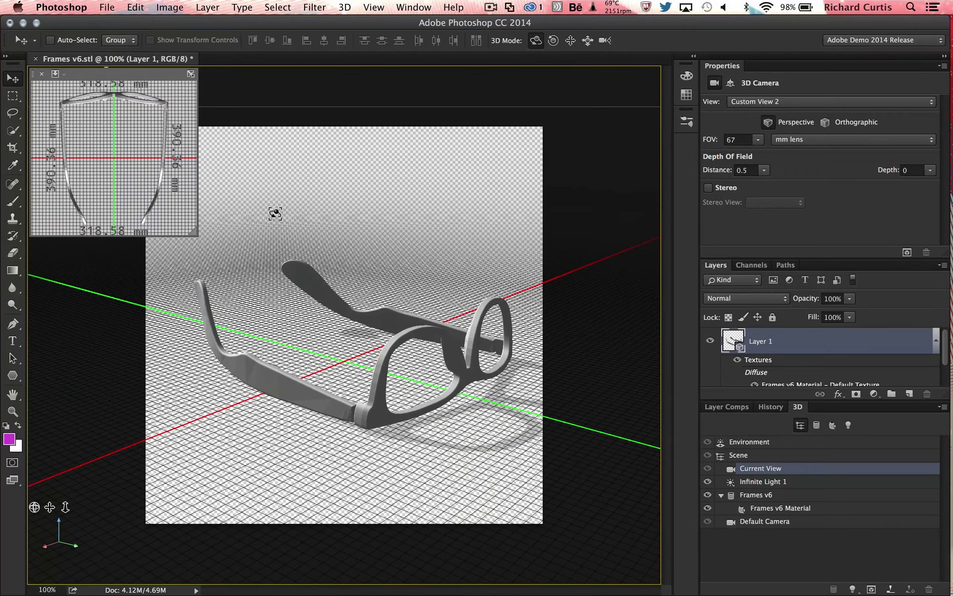
{"action": "left_click", "coordinate": [345, 7]}
{"action": "left_click", "coordinate": [382, 429]}
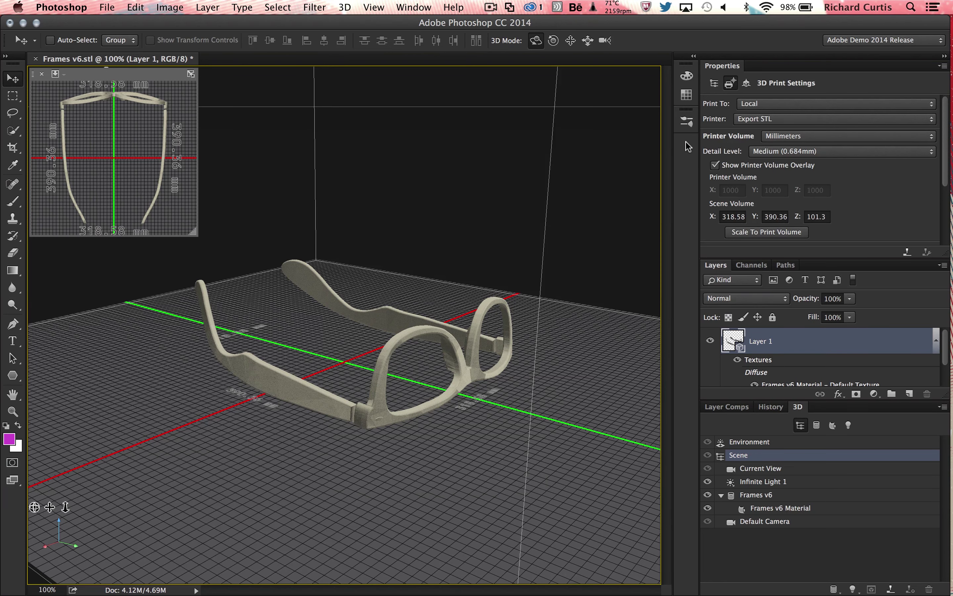
{"action": "left_click", "coordinate": [769, 104]}
{"action": "left_click", "coordinate": [769, 104]}
{"action": "left_click", "coordinate": [772, 118]}
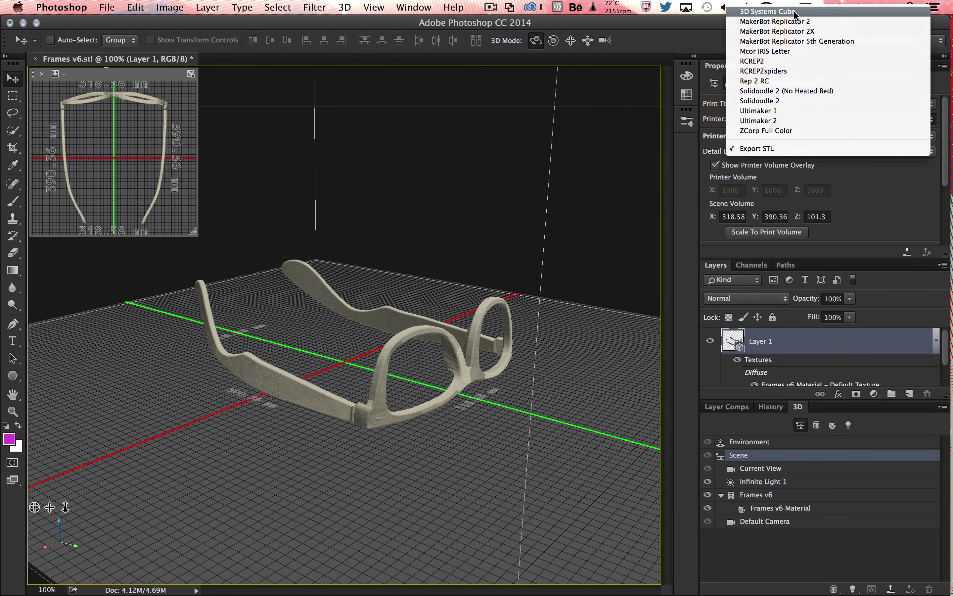
{"action": "left_click", "coordinate": [790, 21]}
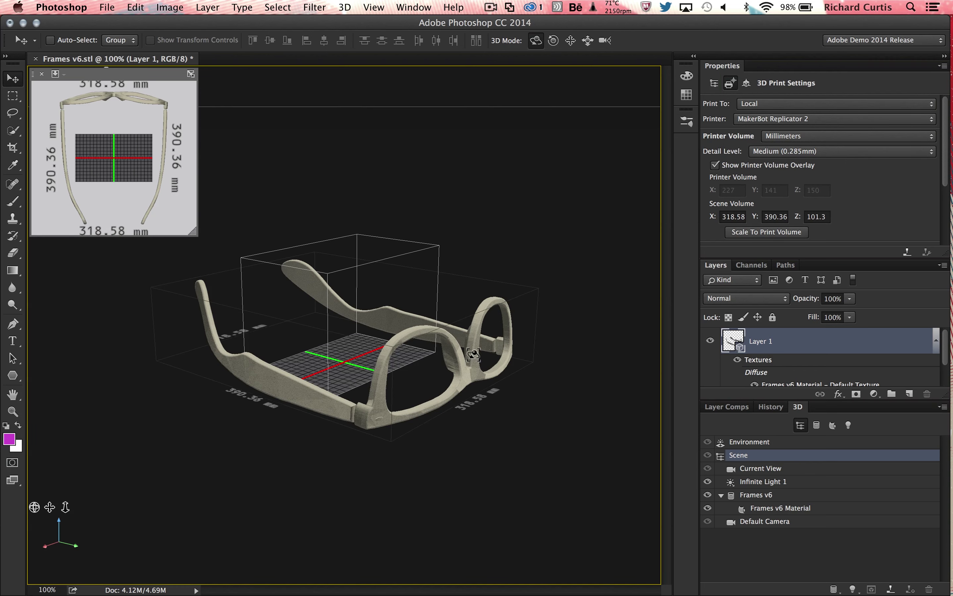
Rotate the Frames v6 mesh around its Z axis to exactly -90°
{"action": "left_click", "coordinate": [475, 377]}
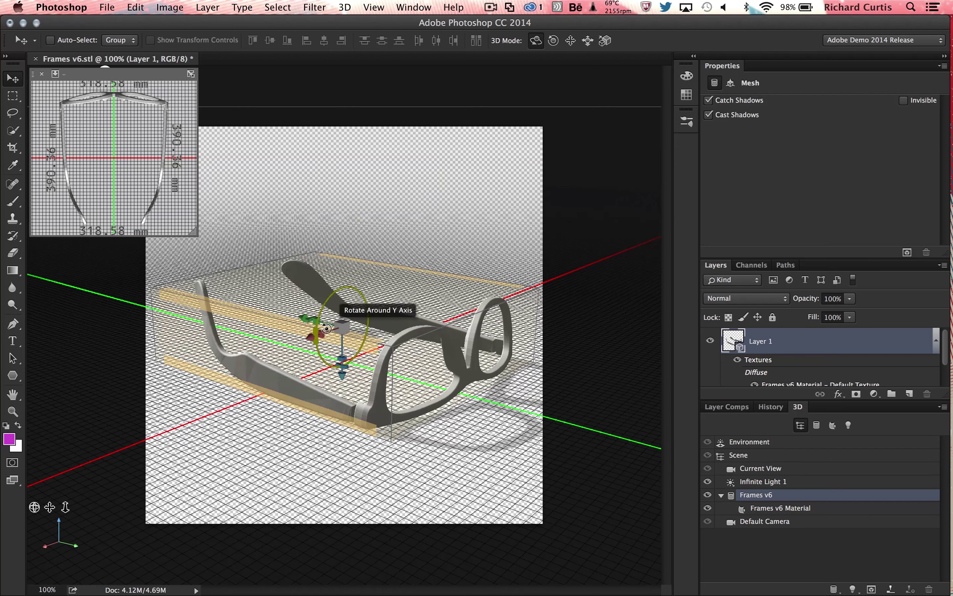
{"action": "left_click", "coordinate": [315, 337]}
{"action": "left_click_drag", "start_coordinate": [309, 335], "coordinate": [125, 529]}
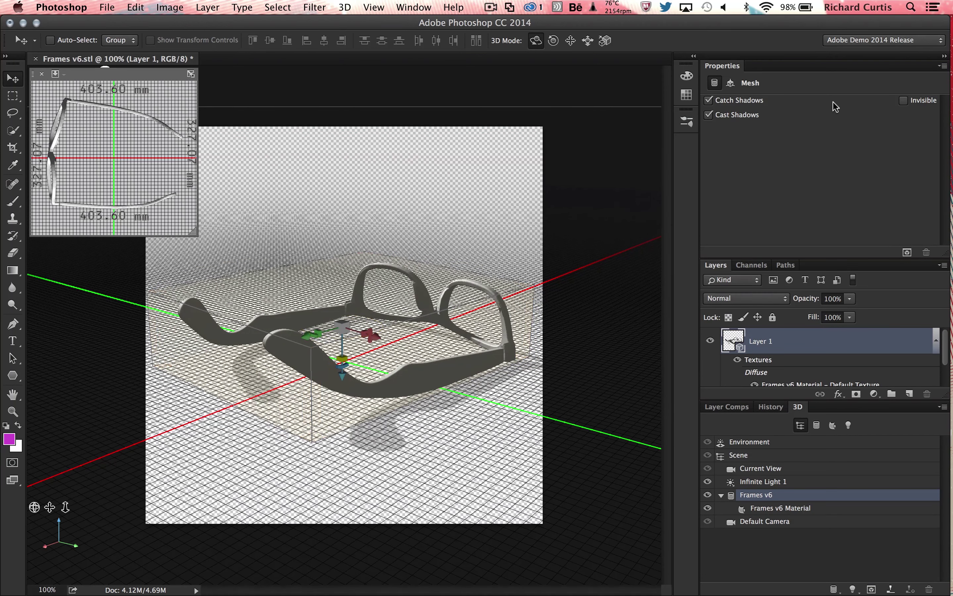
{"action": "left_click", "coordinate": [730, 83]}
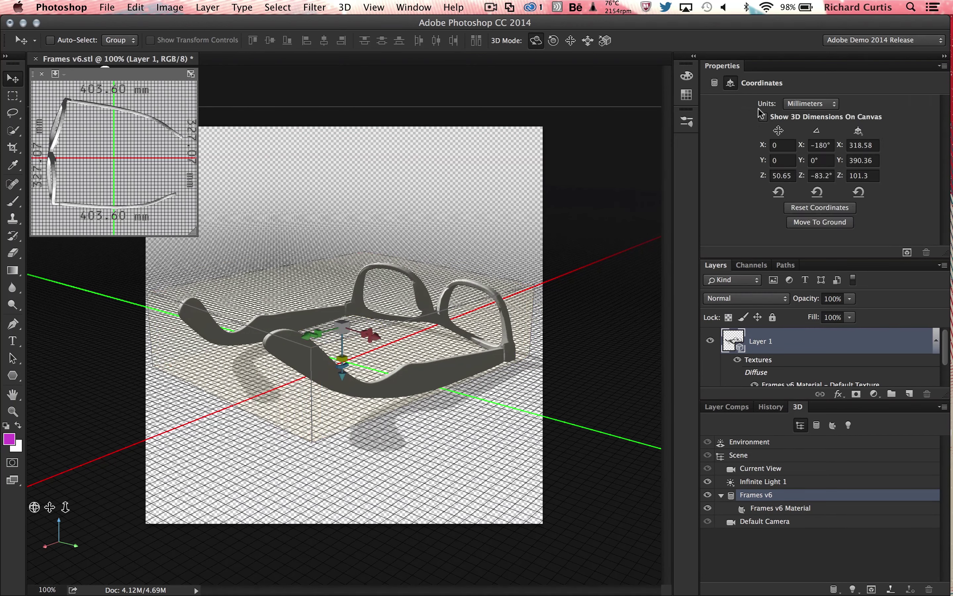
{"action": "left_click", "coordinate": [832, 178]}
{"action": "type", "text": "-90"}
{"action": "key", "text": "Return"}
Reopen the 3D Print Settings for the scene and scale the glasses to the MakerBot Replicator 2's print volume
{"action": "left_click", "coordinate": [337, 5]}
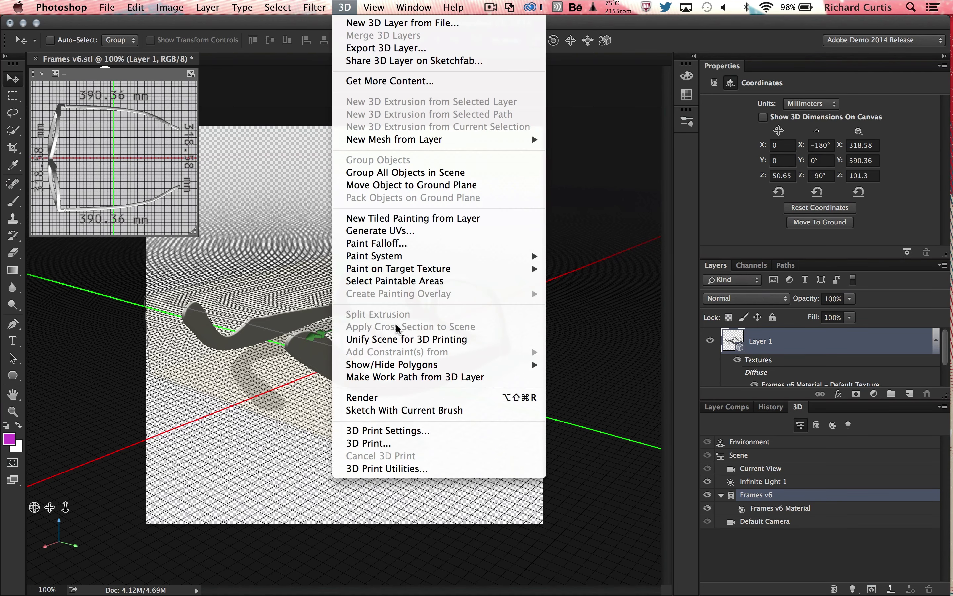
{"action": "left_click", "coordinate": [399, 427]}
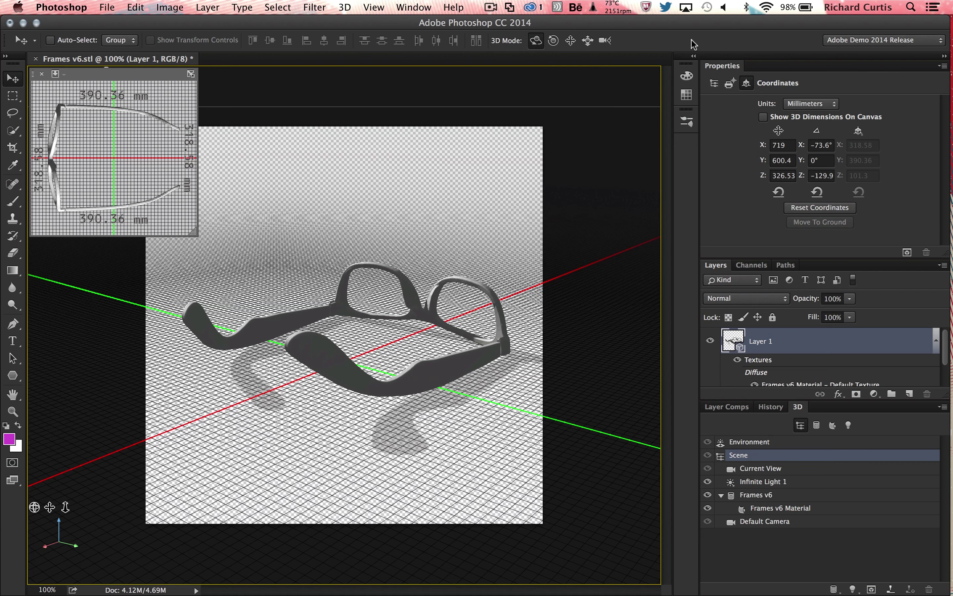
{"action": "left_click", "coordinate": [730, 83]}
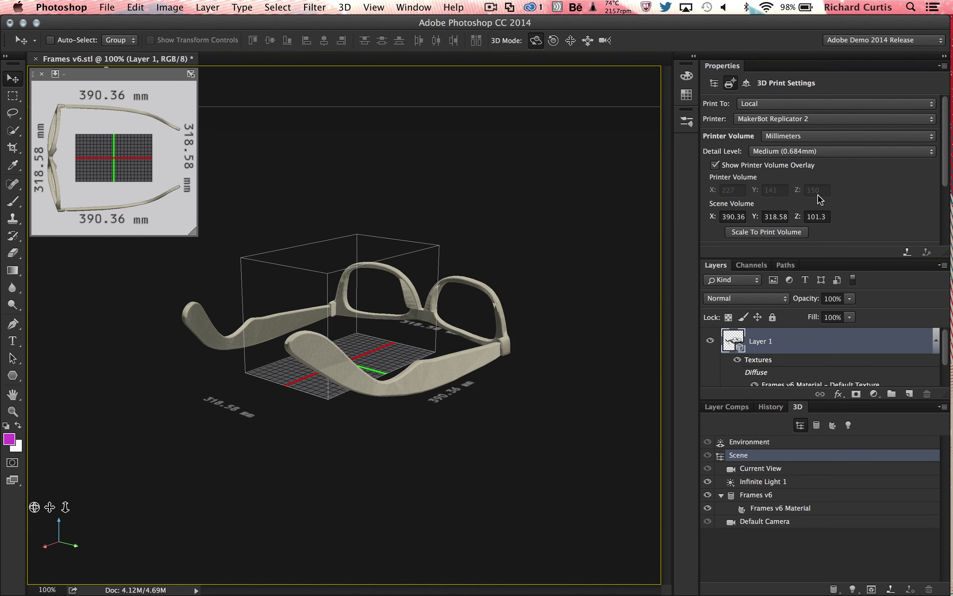
{"action": "left_click", "coordinate": [777, 235]}
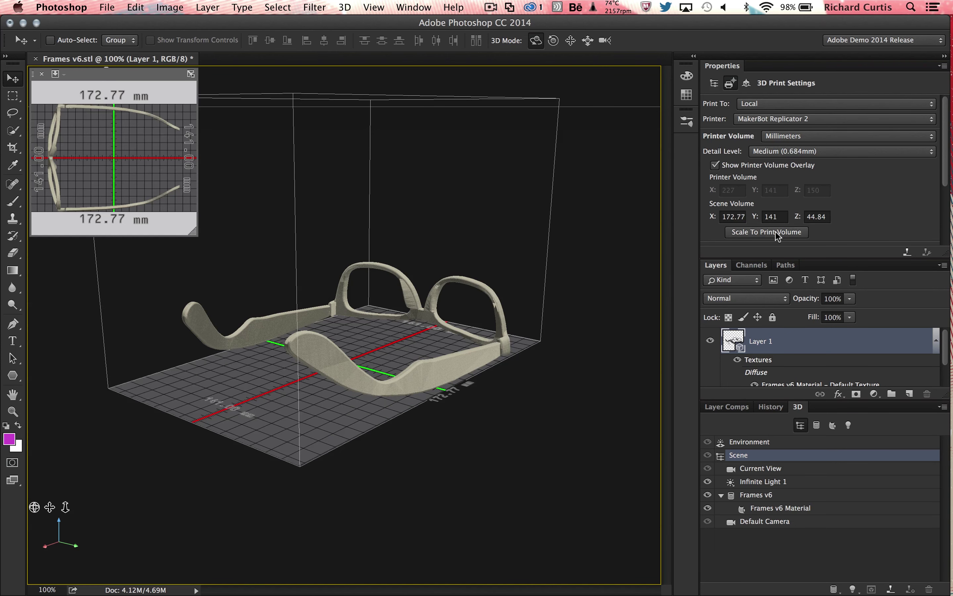
Generate the 3D print preview of the upside-down glasses and examine their raft and scaffolding from several angles
{"action": "left_click_drag", "start_coordinate": [621, 215], "coordinate": [472, 191]}
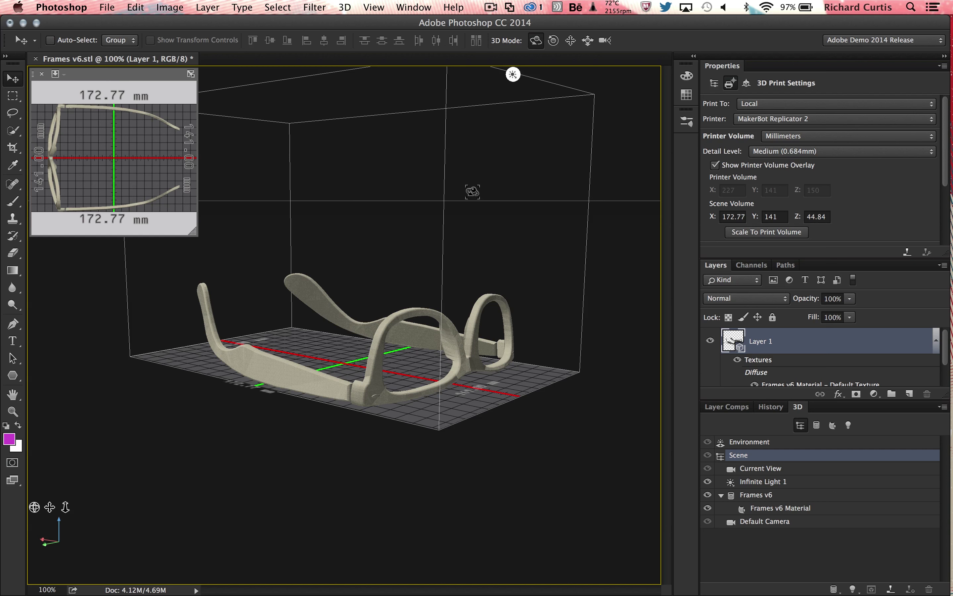
{"action": "left_click", "coordinate": [908, 250]}
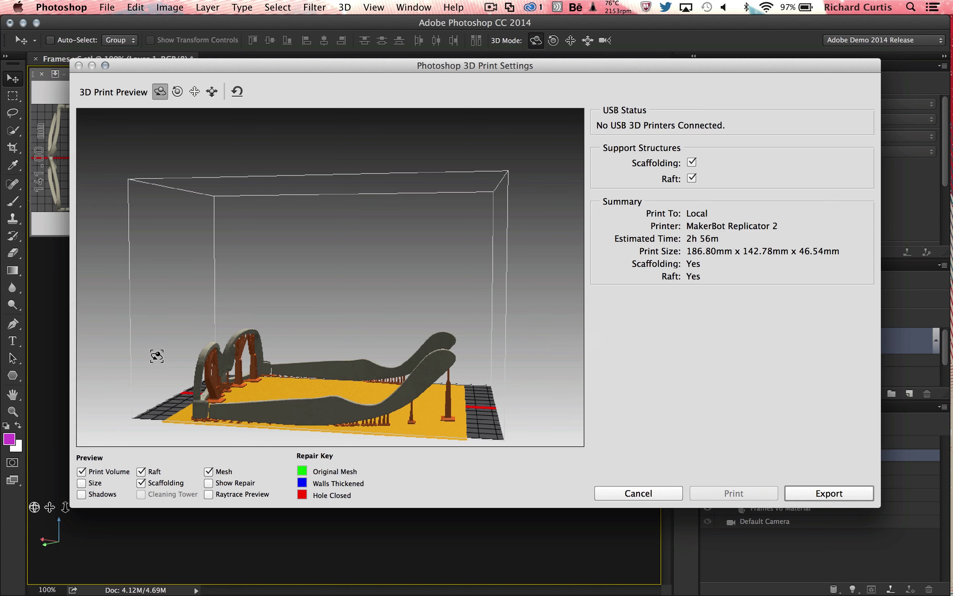
{"action": "left_click_drag", "start_coordinate": [156, 356], "coordinate": [282, 356]}
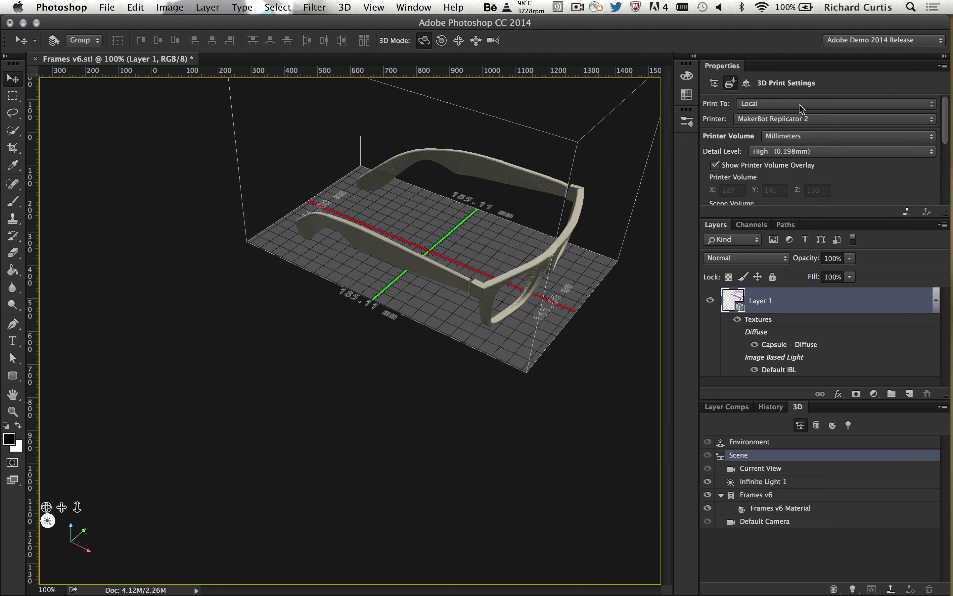
Choose Mcor IRIS Letter as the local printer and rotate the Frames v6 mesh about a quarter turn around its vertical axis
{"action": "left_click", "coordinate": [797, 120]}
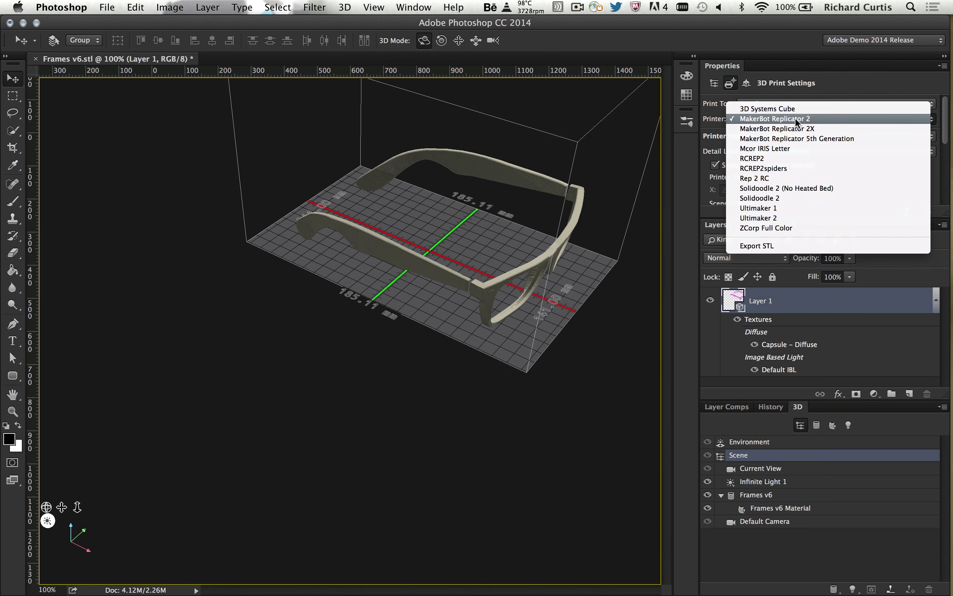
{"action": "left_click", "coordinate": [774, 149]}
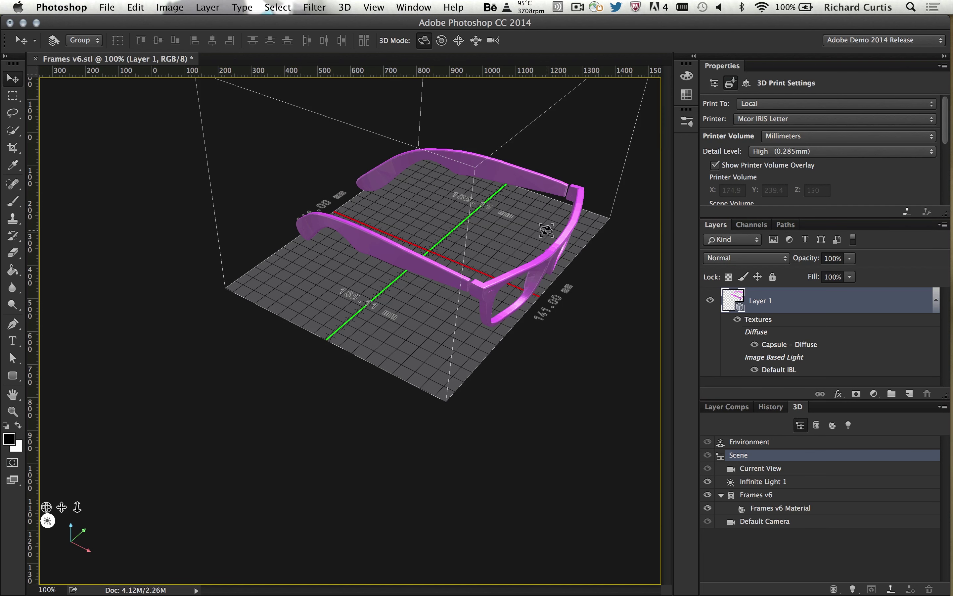
{"action": "left_click", "coordinate": [484, 290]}
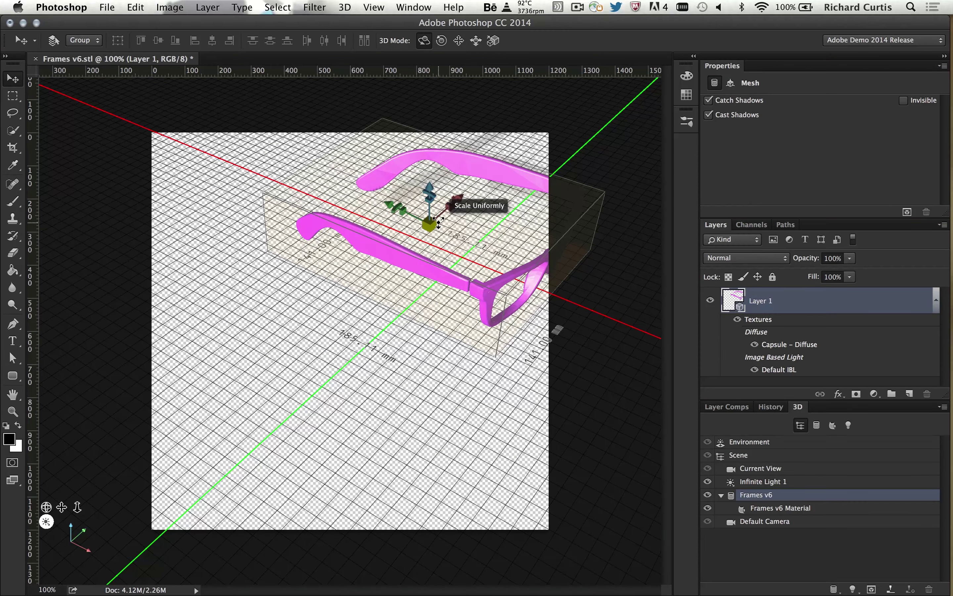
{"action": "left_click_drag", "start_coordinate": [399, 215], "coordinate": [414, 237]}
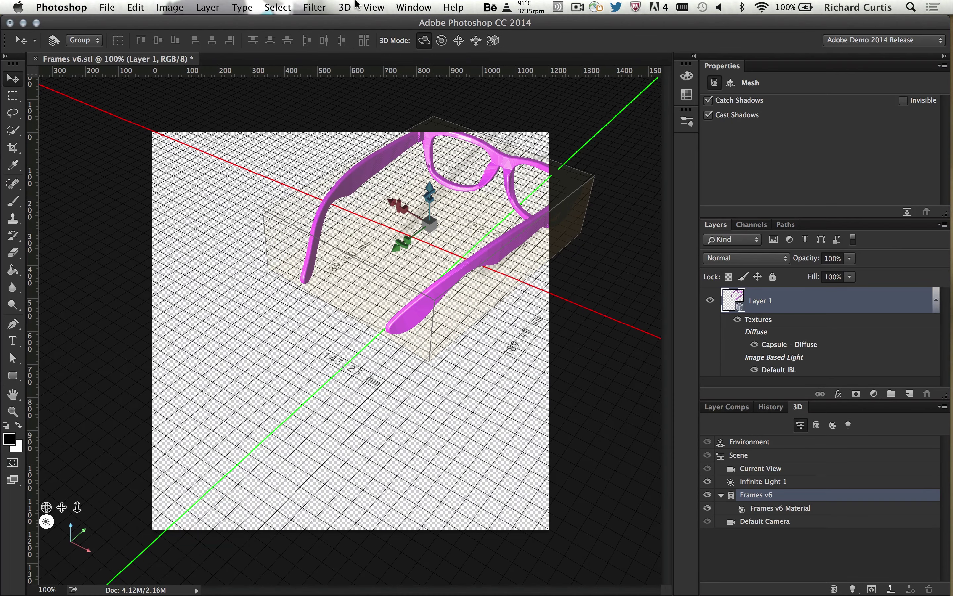
Return to the 3D Print Settings, keep the detail level at High and generate the Mcor IRIS Letter print preview
{"action": "left_click", "coordinate": [342, 7]}
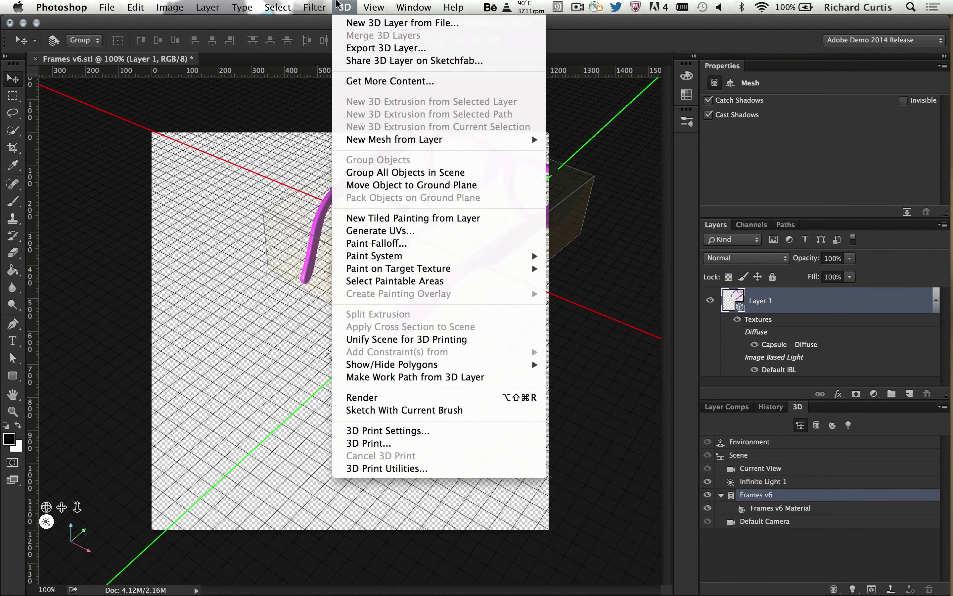
{"action": "left_click", "coordinate": [379, 430]}
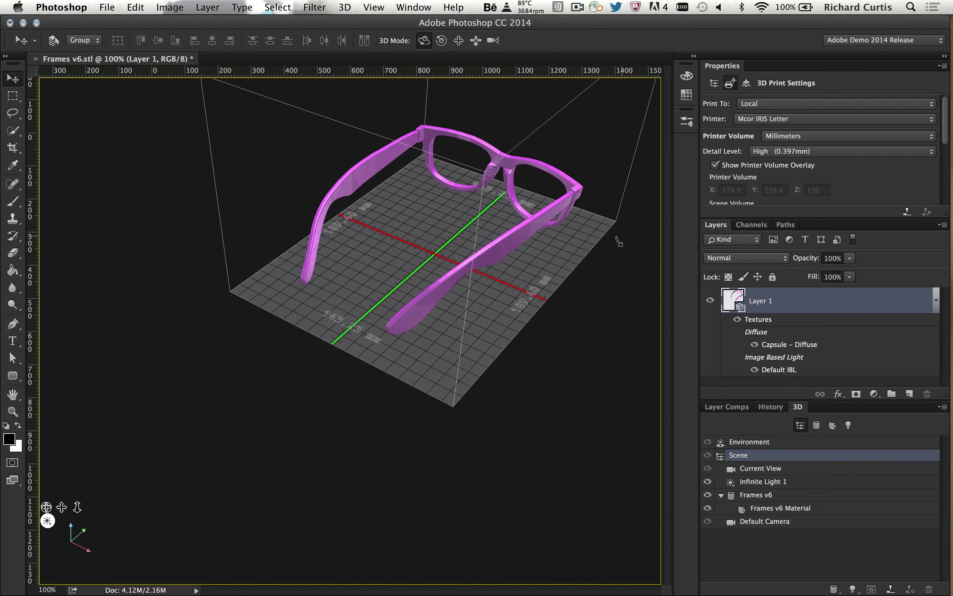
{"action": "left_click_drag", "start_coordinate": [611, 230], "coordinate": [439, 226]}
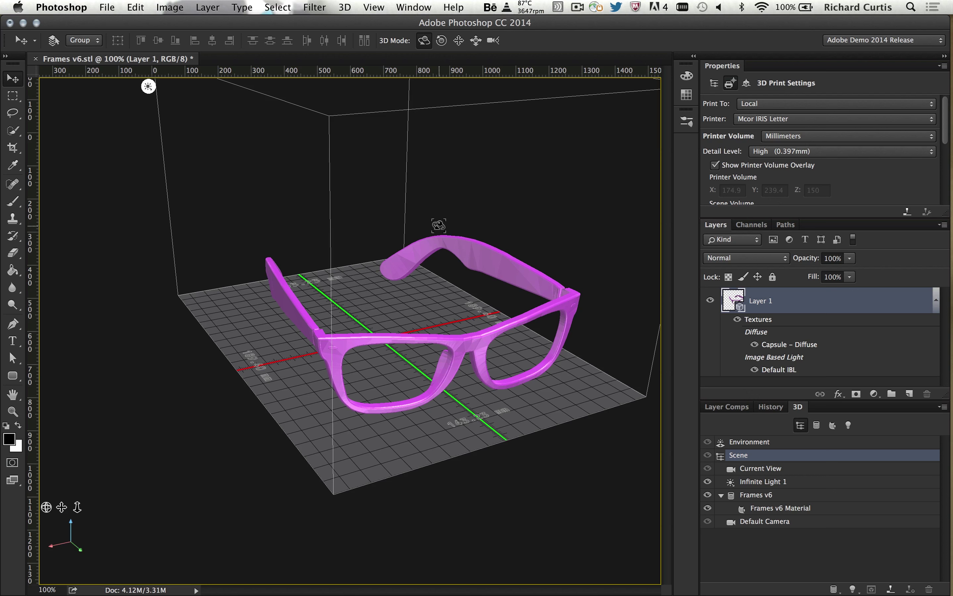
{"action": "left_click", "coordinate": [795, 152]}
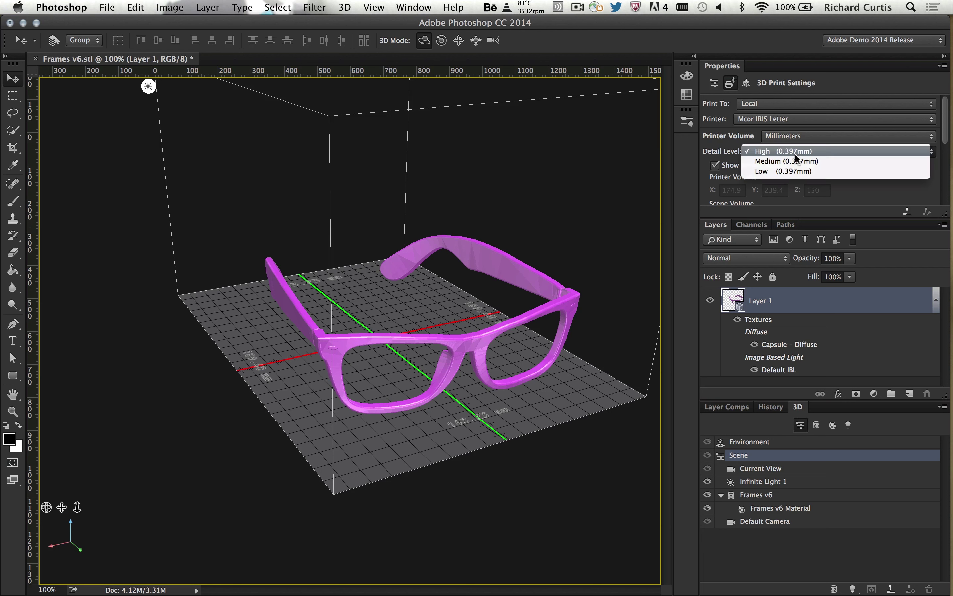
{"action": "left_click", "coordinate": [825, 150]}
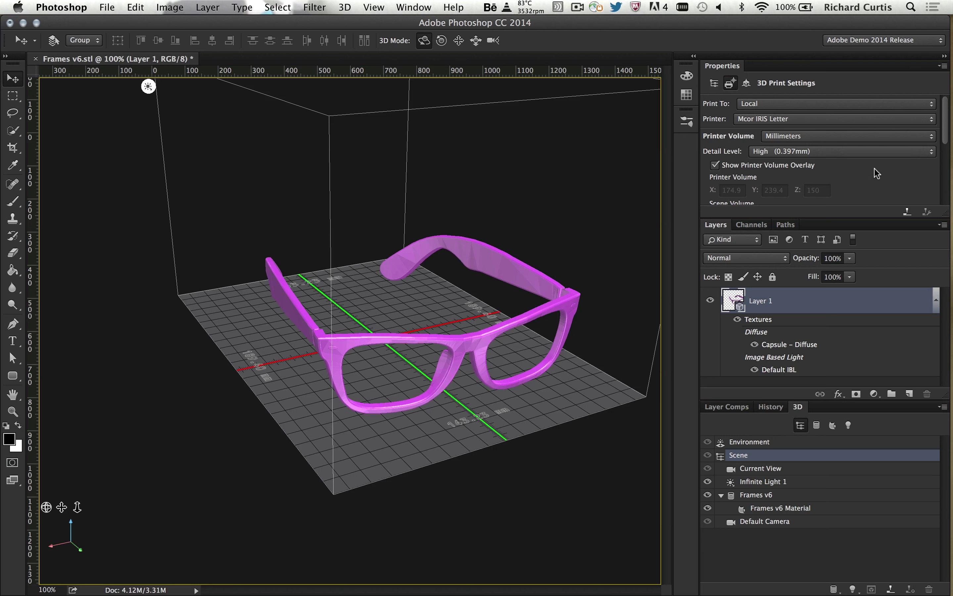
{"action": "left_click", "coordinate": [909, 213]}
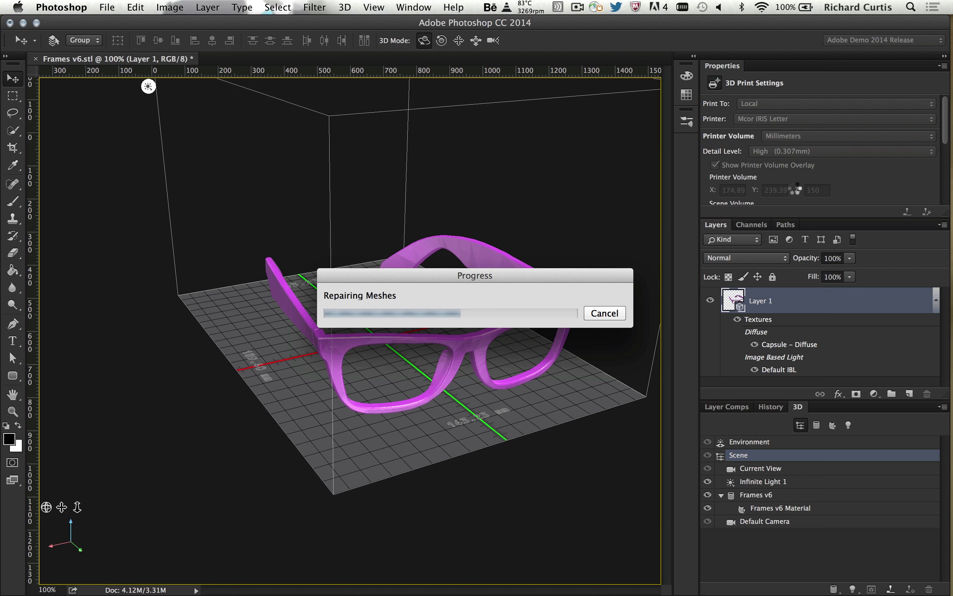
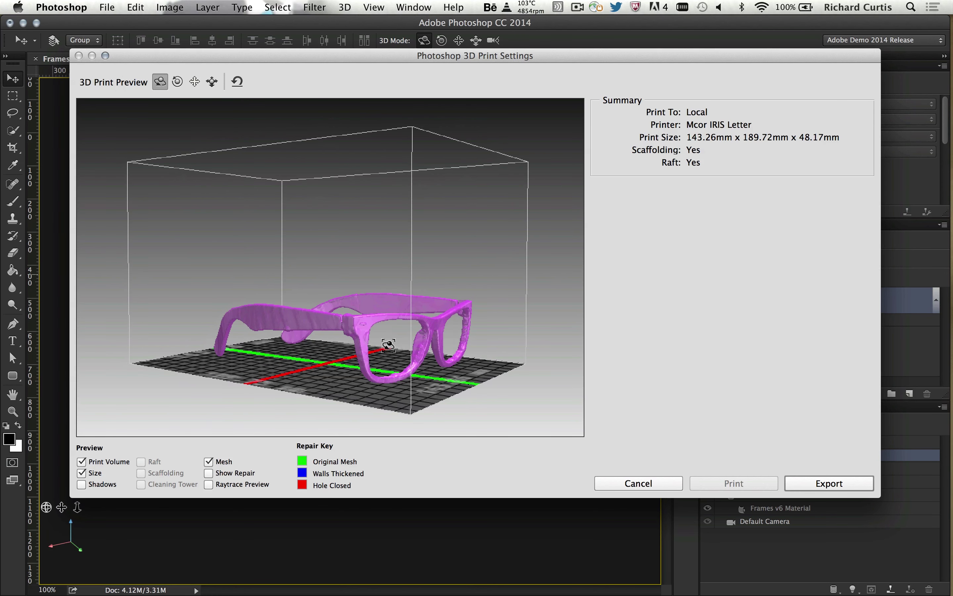
Show the mesh repairs in the print preview and examine the thickened walls of the glasses from above and the side
{"action": "left_click", "coordinate": [209, 472]}
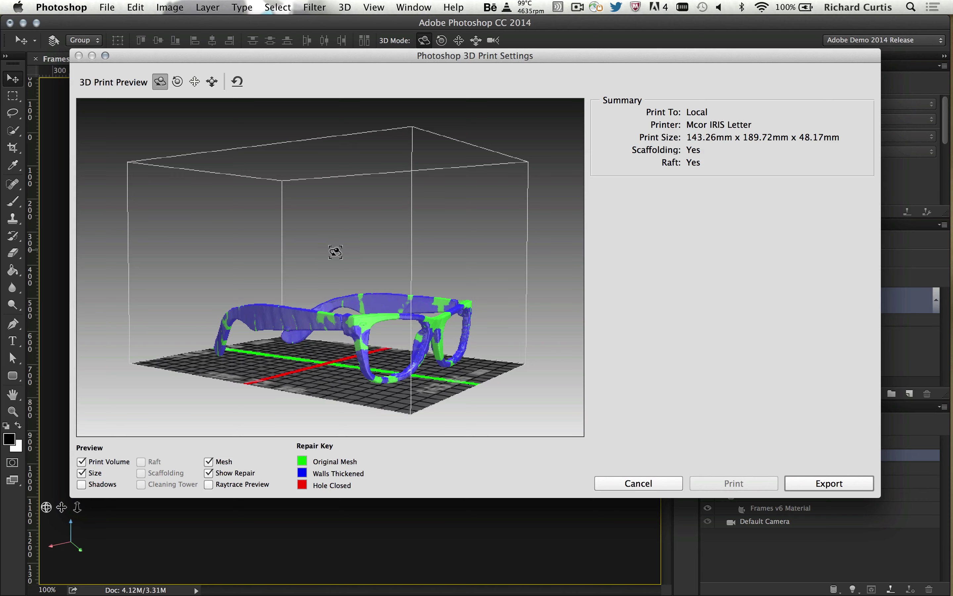
{"action": "left_click_drag", "start_coordinate": [334, 250], "coordinate": [302, 285]}
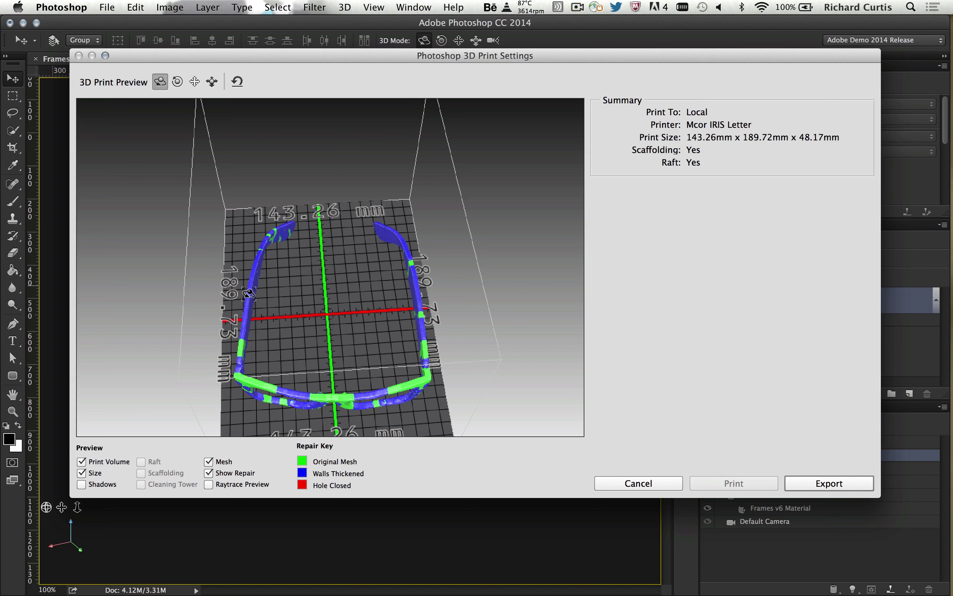
{"action": "left_click_drag", "start_coordinate": [179, 415], "coordinate": [223, 398]}
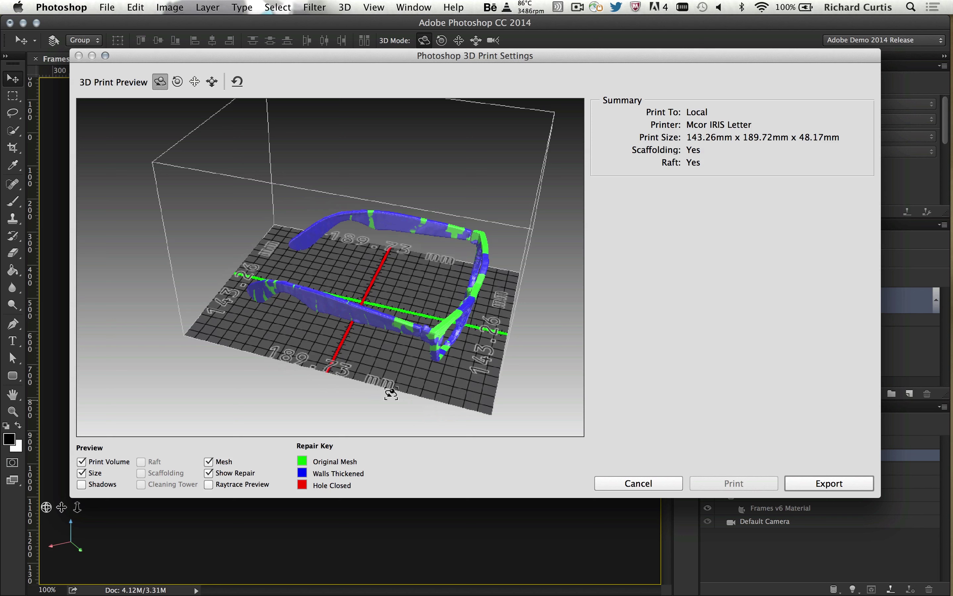
Enable the raytraced preview, hide the repair colours and view the glasses from a low front angle
{"action": "left_click", "coordinate": [209, 483]}
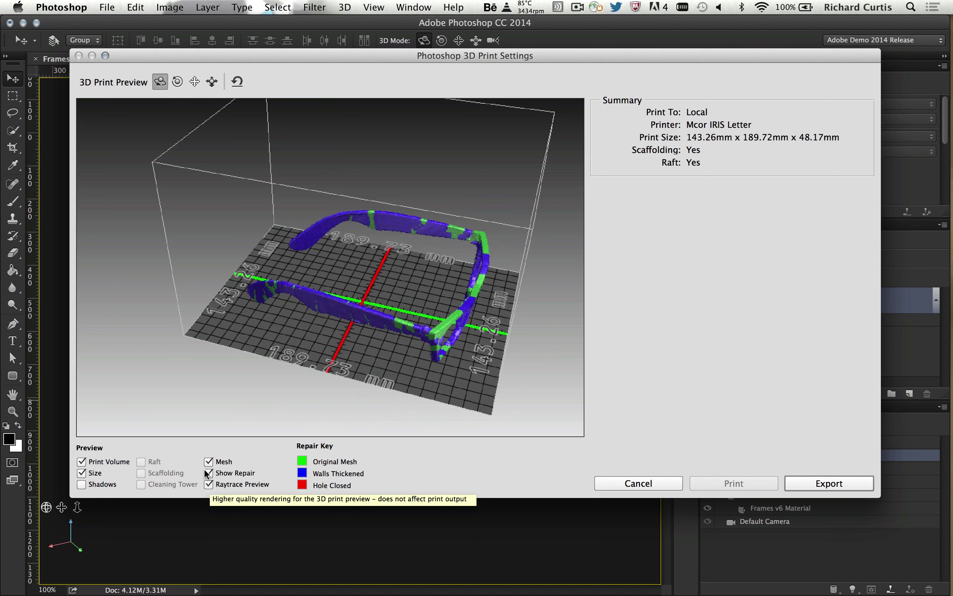
{"action": "left_click", "coordinate": [208, 472]}
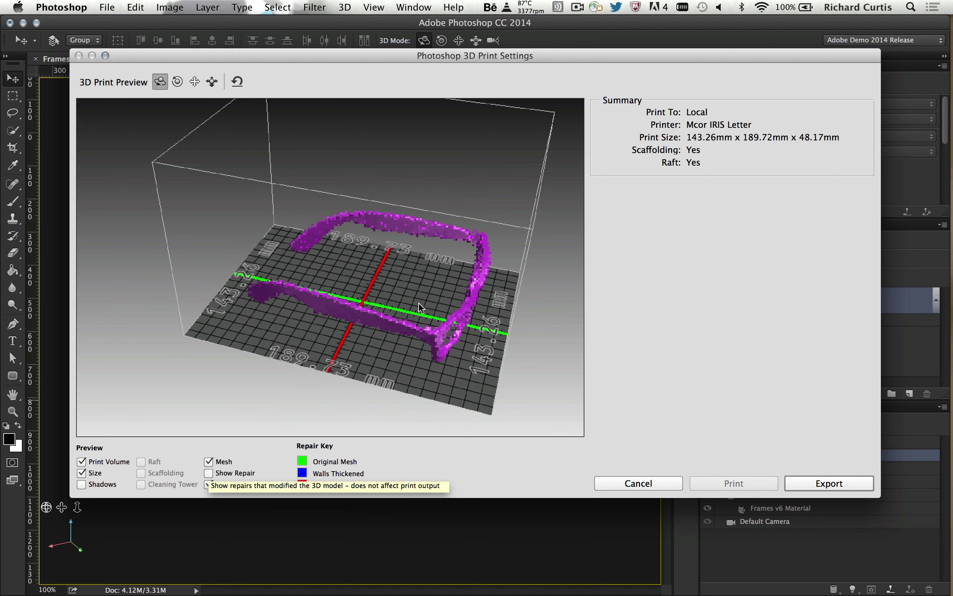
{"action": "left_click_drag", "start_coordinate": [421, 306], "coordinate": [397, 283]}
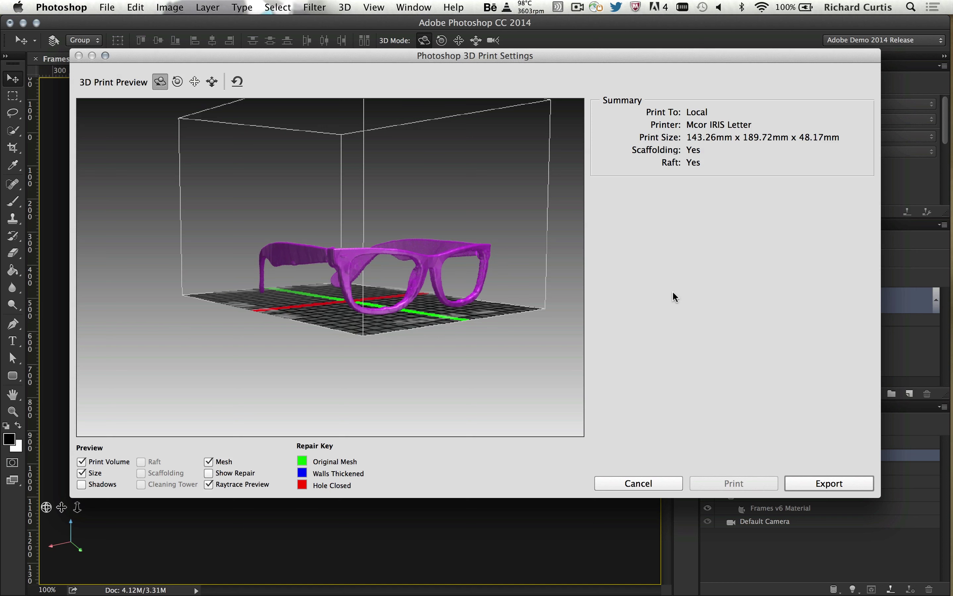
Check the export dialog for the print file without saving, and close the 3D print preview
{"action": "left_click", "coordinate": [824, 482]}
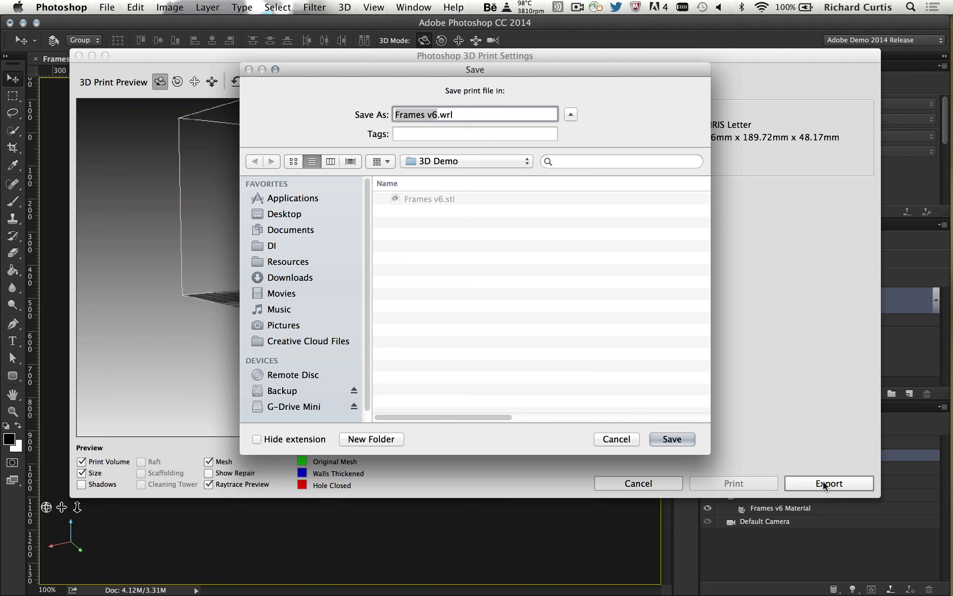
{"action": "left_click", "coordinate": [622, 442]}
{"action": "left_click", "coordinate": [645, 486]}
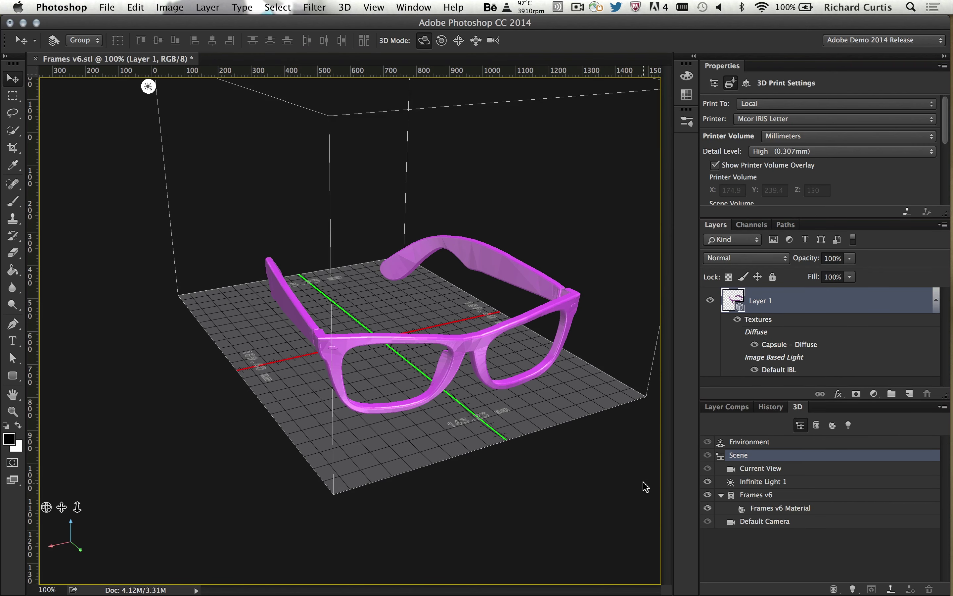
Set the print destination to Shapeways after reviewing the local printers, and examine the print materials it offers
{"action": "left_click", "coordinate": [764, 119]}
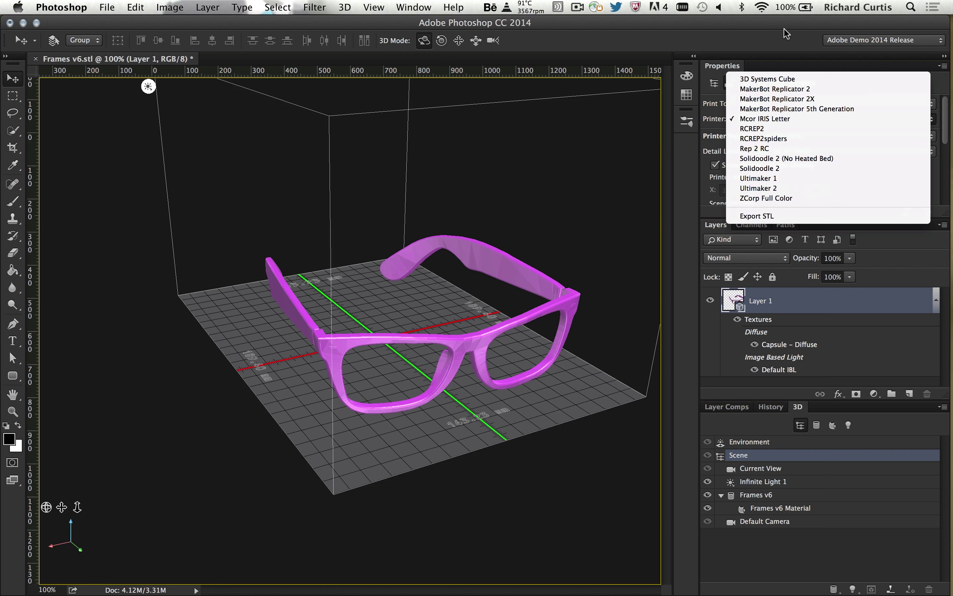
{"action": "left_click", "coordinate": [785, 57]}
{"action": "left_click", "coordinate": [776, 104]}
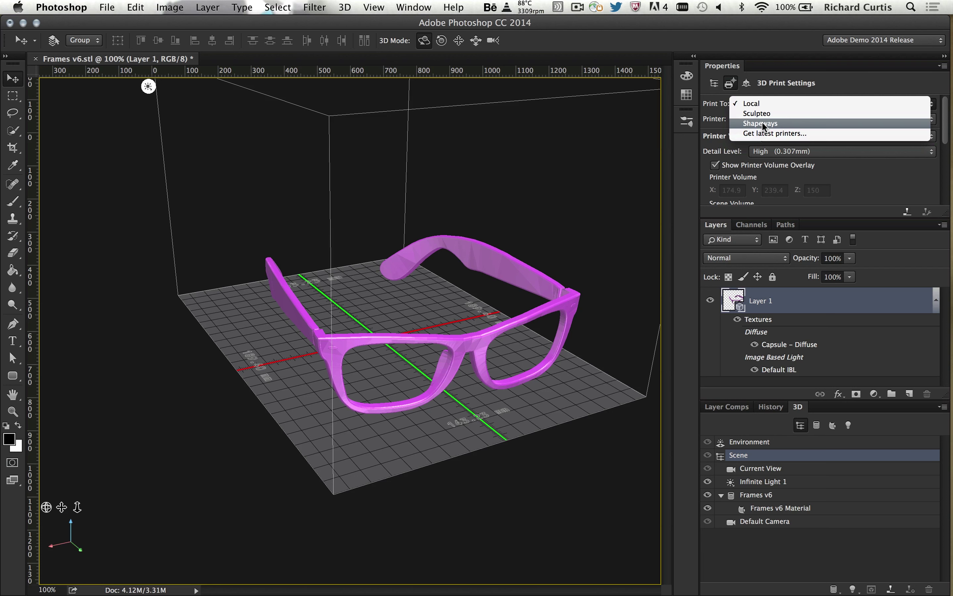
{"action": "left_click", "coordinate": [763, 123]}
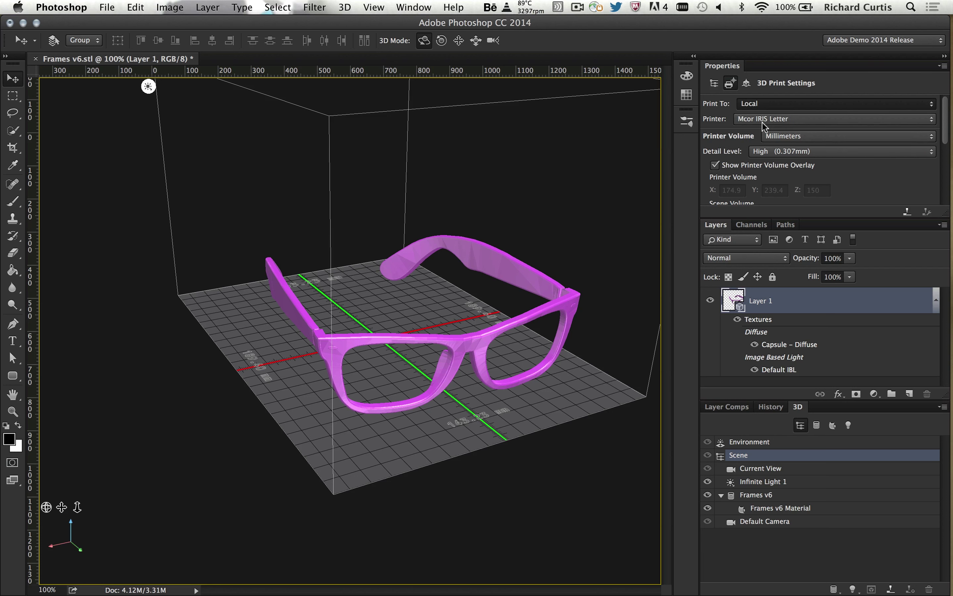
{"action": "left_click", "coordinate": [782, 119]}
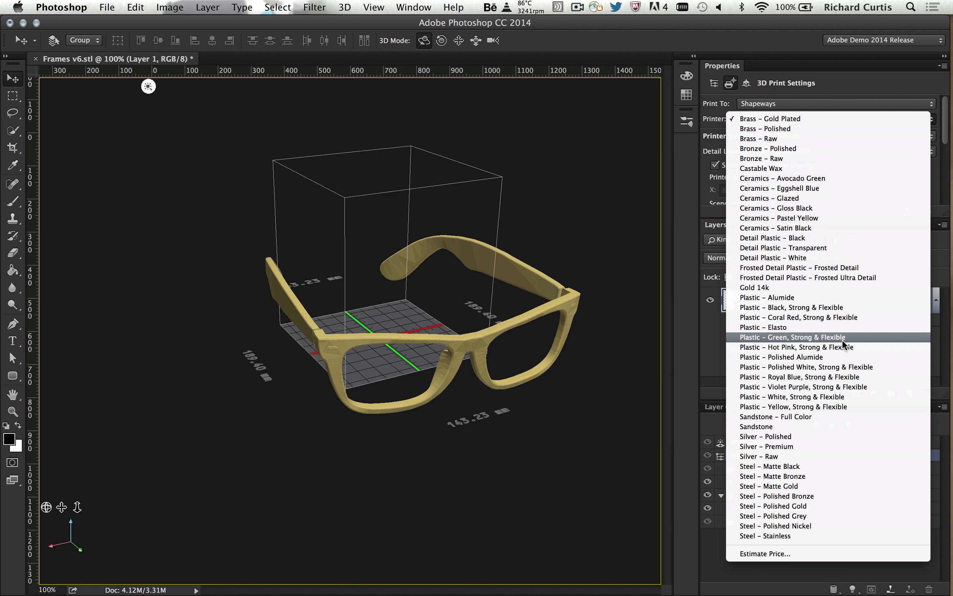
{"action": "left_click", "coordinate": [825, 346]}
Set the print destination to Sculpteo, reviewing its materials and choosing Ceramic Tangerine Orange at the High (1.500mm) detail level
{"action": "left_click", "coordinate": [799, 101]}
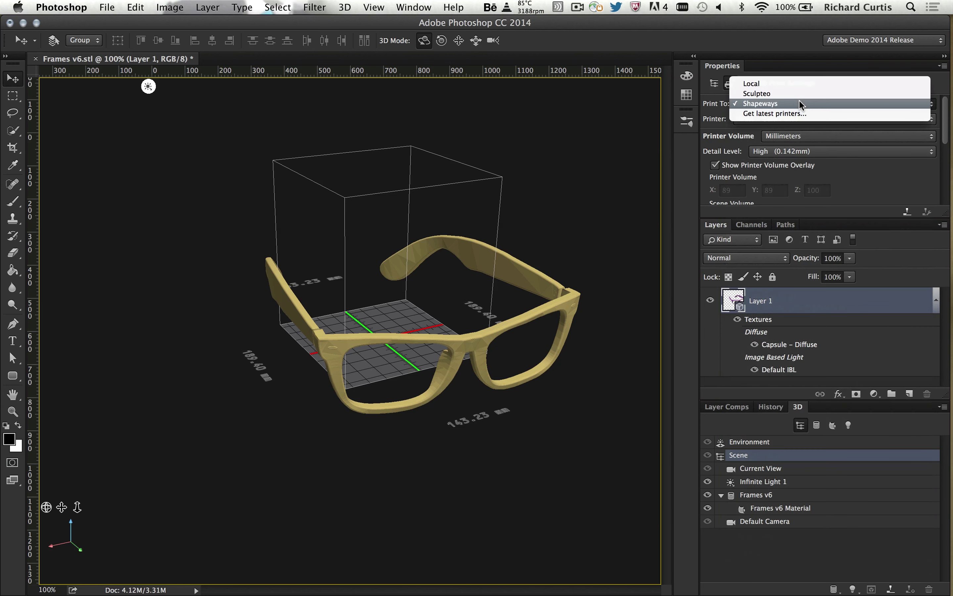
{"action": "left_click", "coordinate": [779, 95]}
{"action": "left_click", "coordinate": [788, 118]}
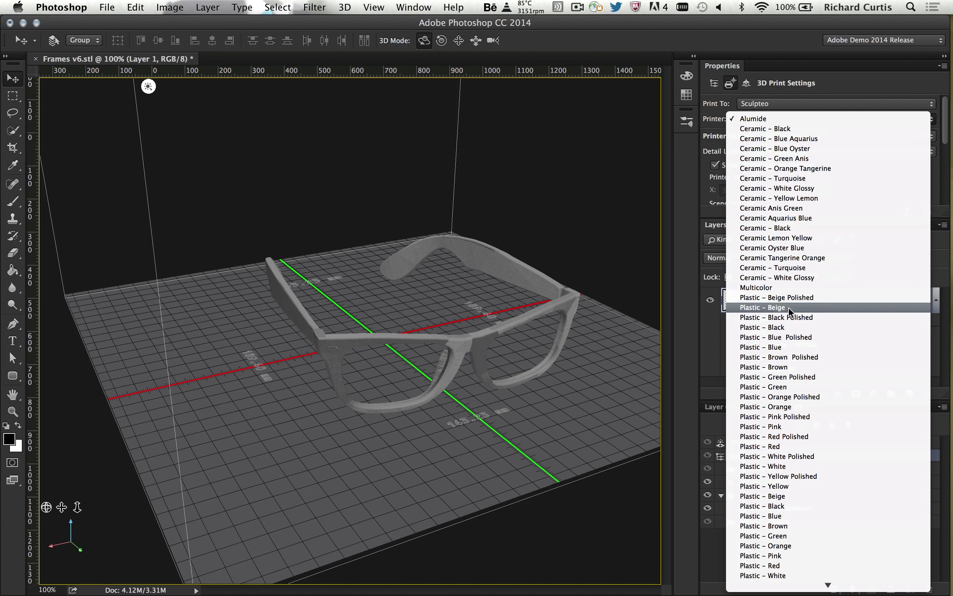
{"action": "scroll", "coordinate": [789, 311], "scroll_direction": "down", "scroll_amount": 15}
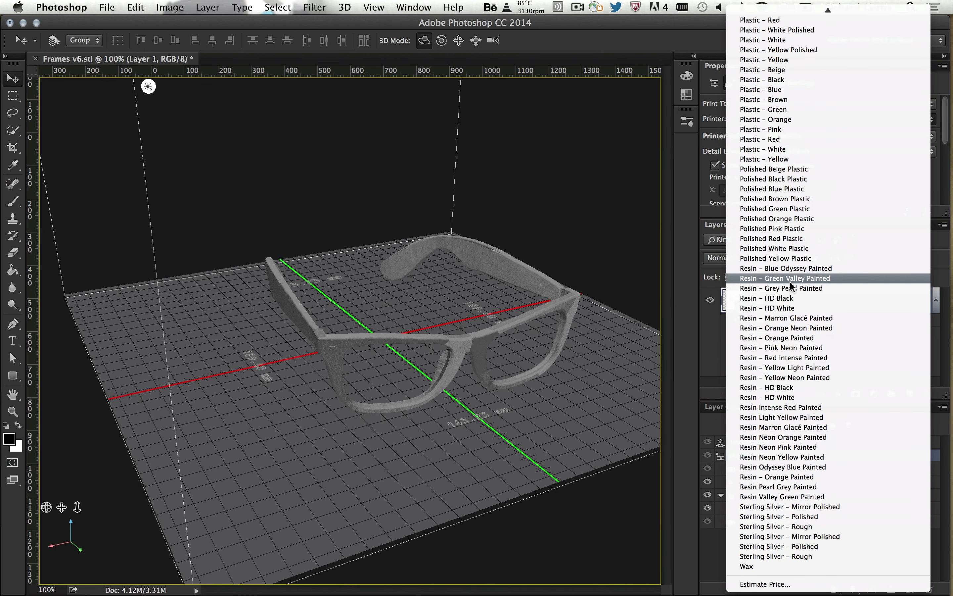
{"action": "scroll", "coordinate": [771, 268], "scroll_direction": "up", "scroll_amount": 6}
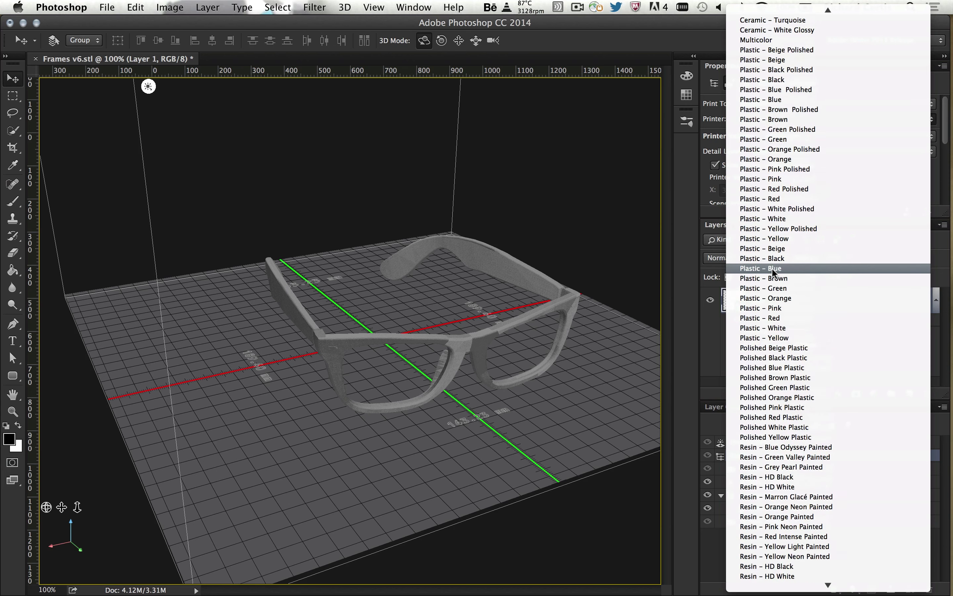
{"action": "scroll", "coordinate": [772, 271], "scroll_direction": "up", "scroll_amount": 5}
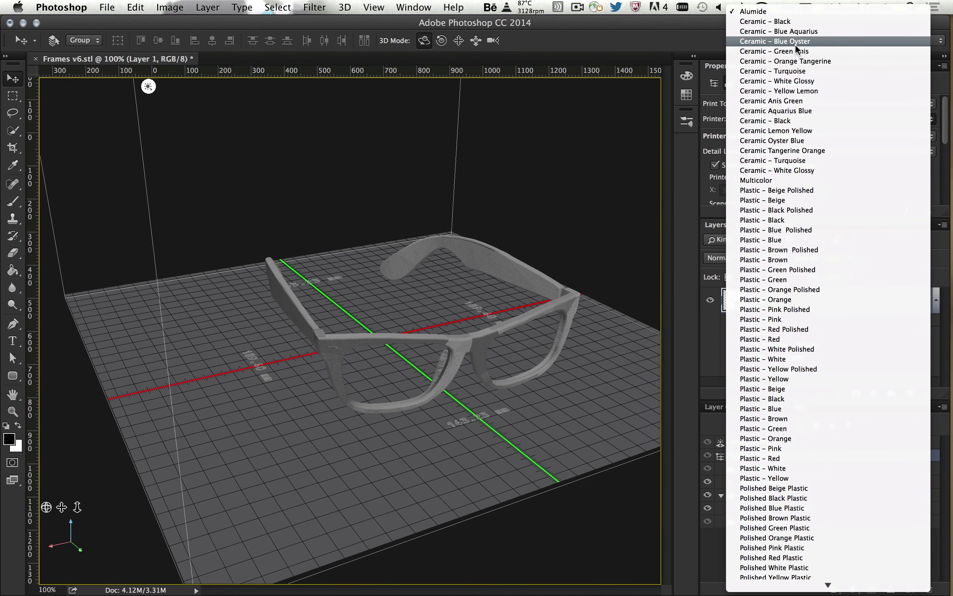
{"action": "left_click", "coordinate": [785, 147]}
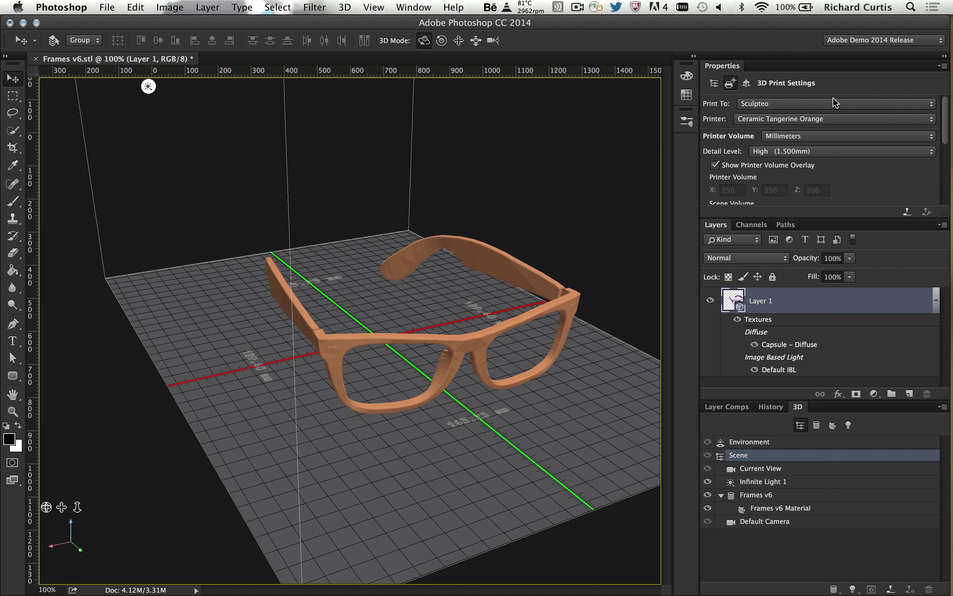
{"action": "left_click", "coordinate": [805, 152]}
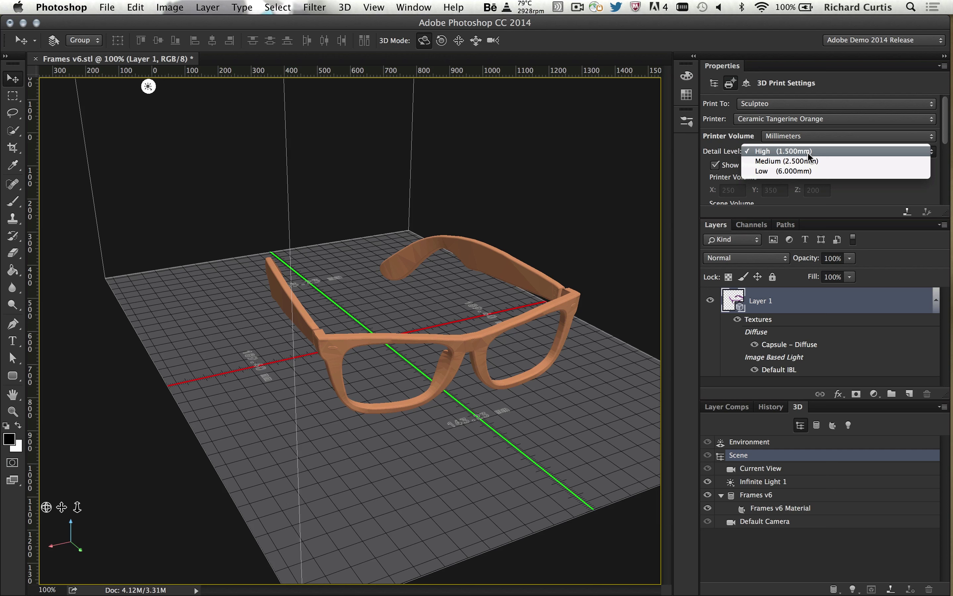
{"action": "left_click", "coordinate": [807, 153]}
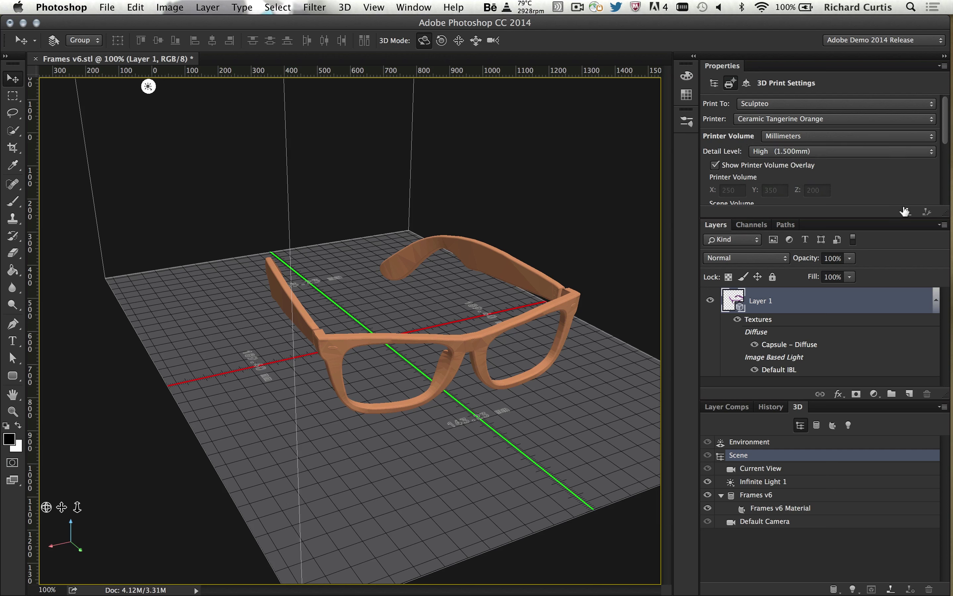
Generate the 3D print preview for Sculpteo, show the mesh repairs and view the glasses from a raised front angle
{"action": "left_click", "coordinate": [906, 212]}
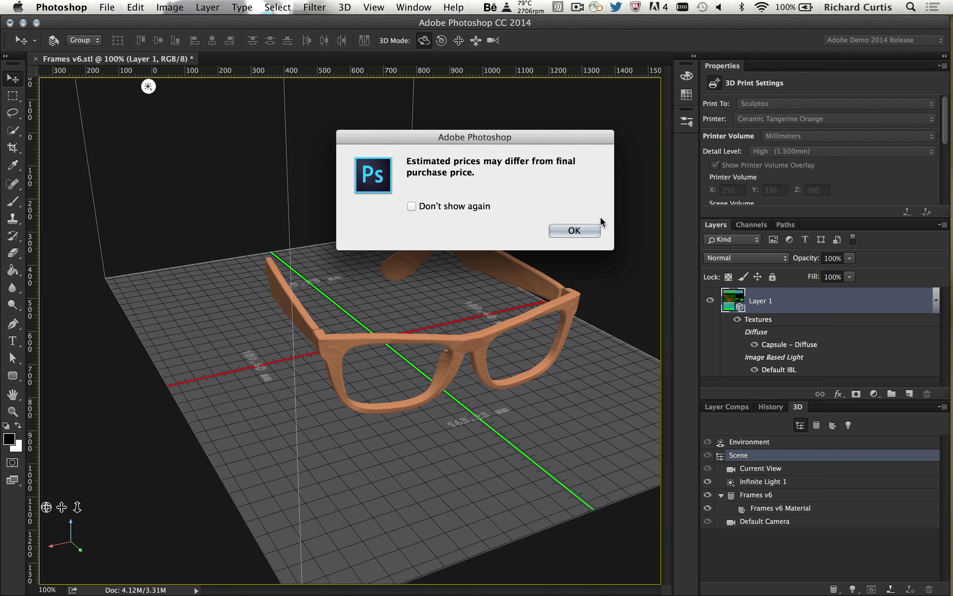
{"action": "left_click", "coordinate": [578, 232]}
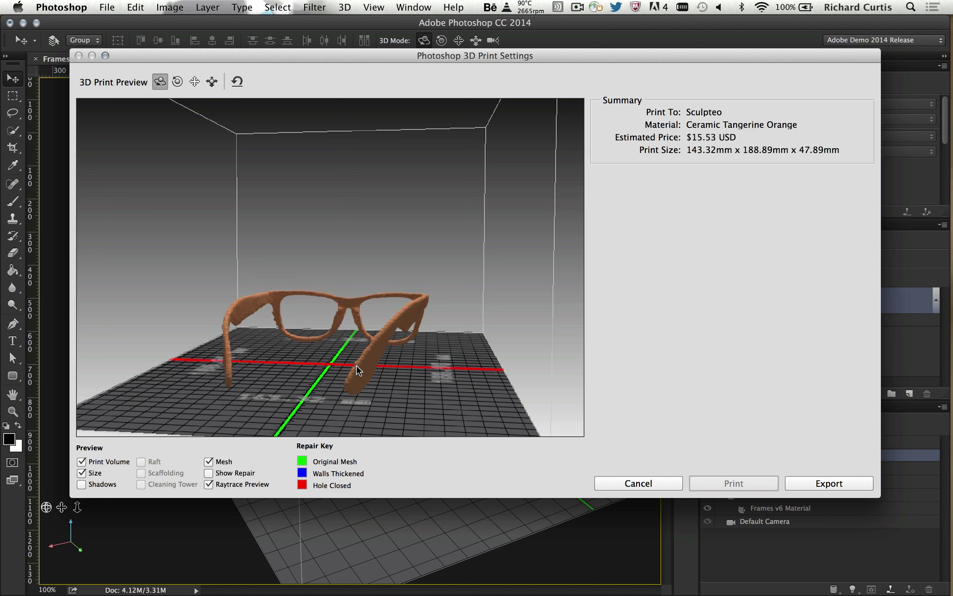
{"action": "left_click", "coordinate": [208, 473]}
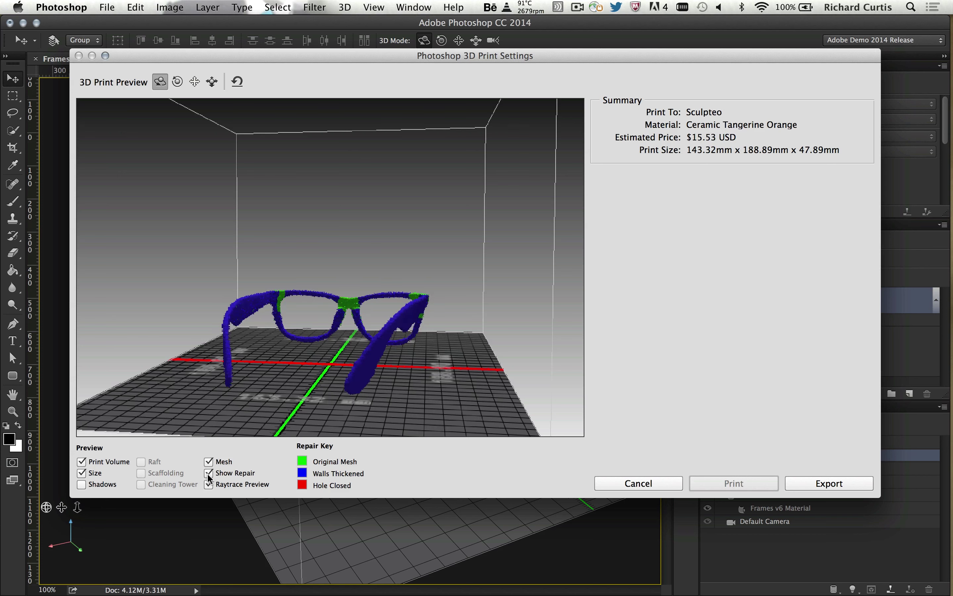
{"action": "left_click_drag", "start_coordinate": [468, 310], "coordinate": [379, 319]}
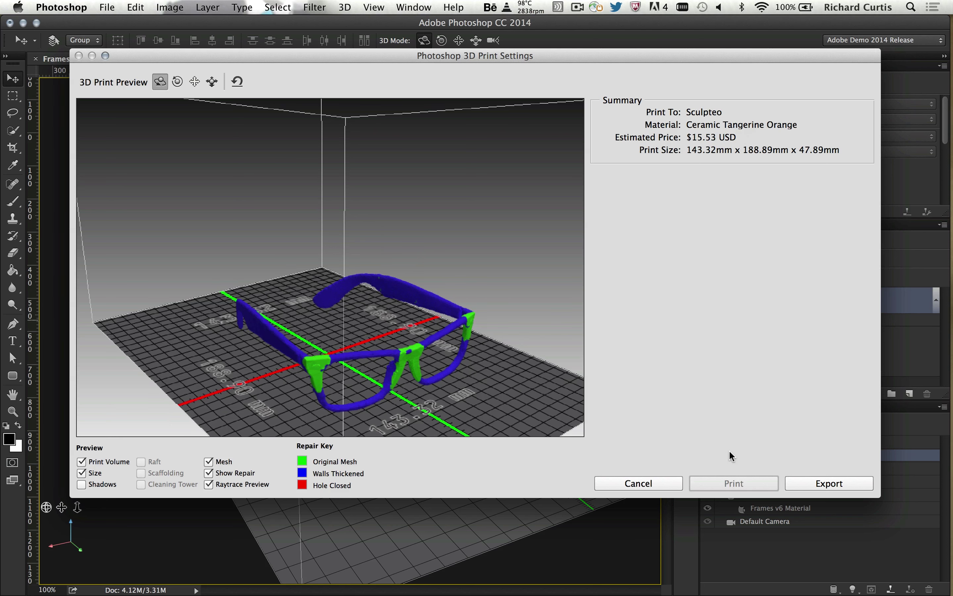
Open the export dialog for the print file in the 3D Demo folder and put its file name into editing
{"action": "left_click", "coordinate": [828, 484]}
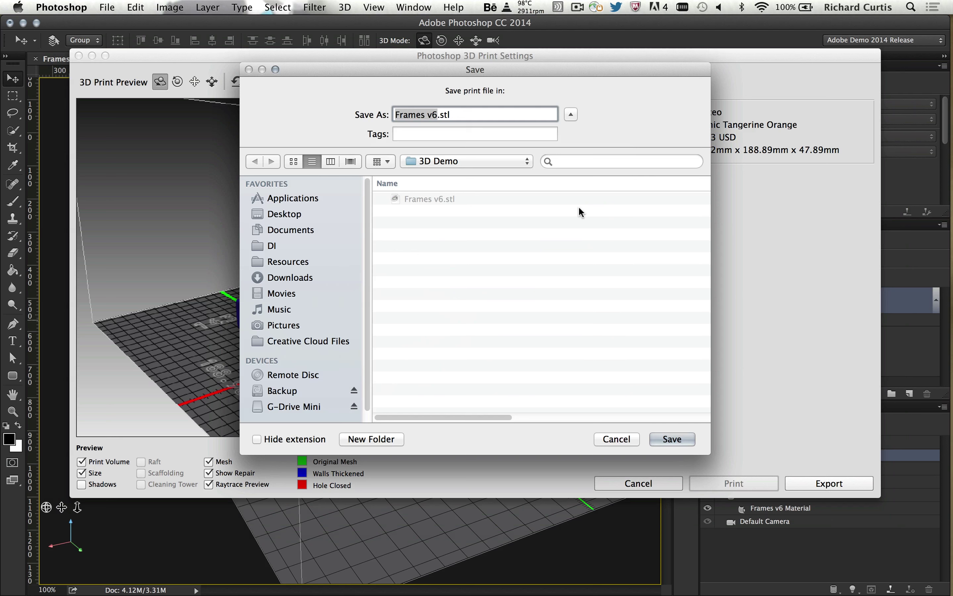
{"action": "left_click", "coordinate": [473, 115]}
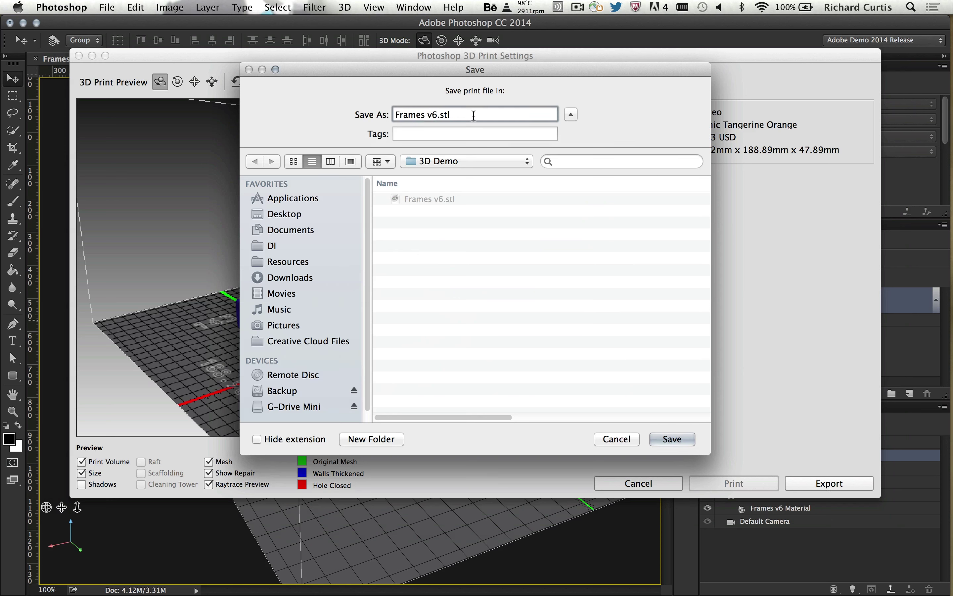